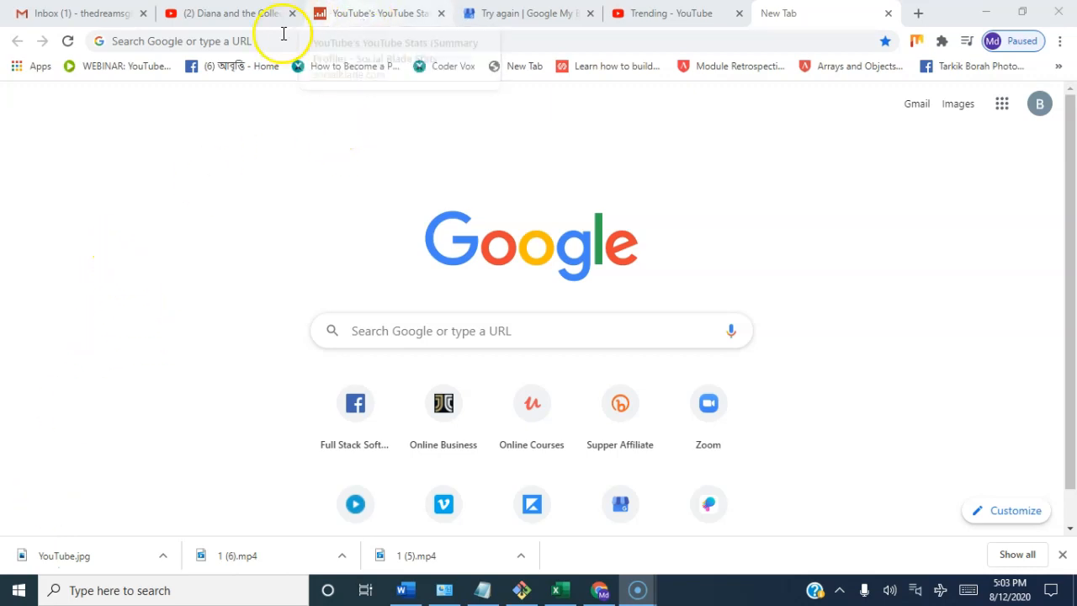
Step: Check the channel behind the Diana video on YouTube, and search Social Blade for "kids diana show"
click(252, 20)
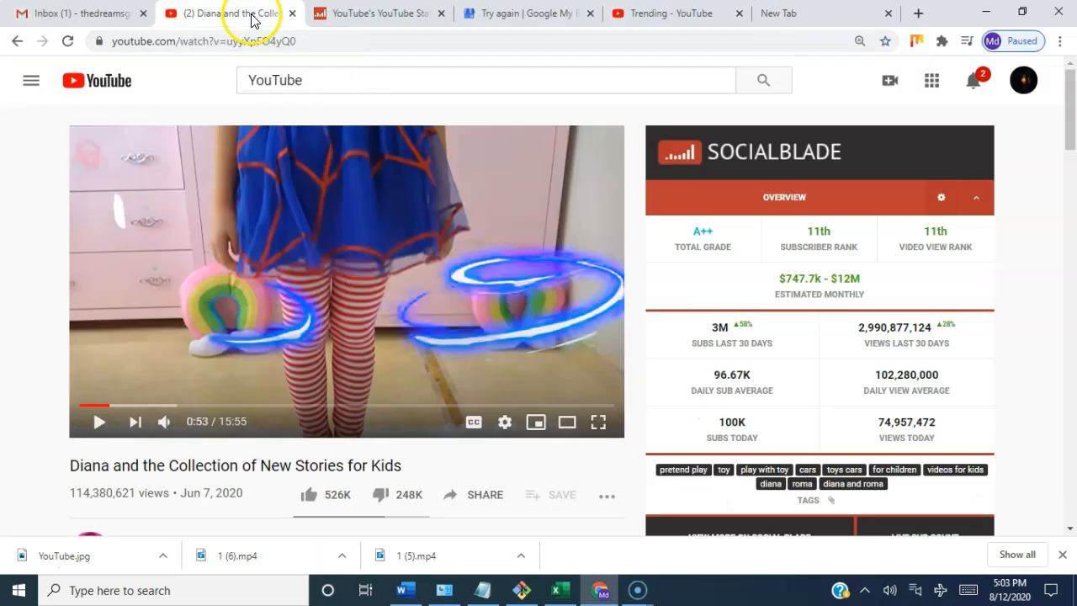
scroll(293, 375, down, 1)
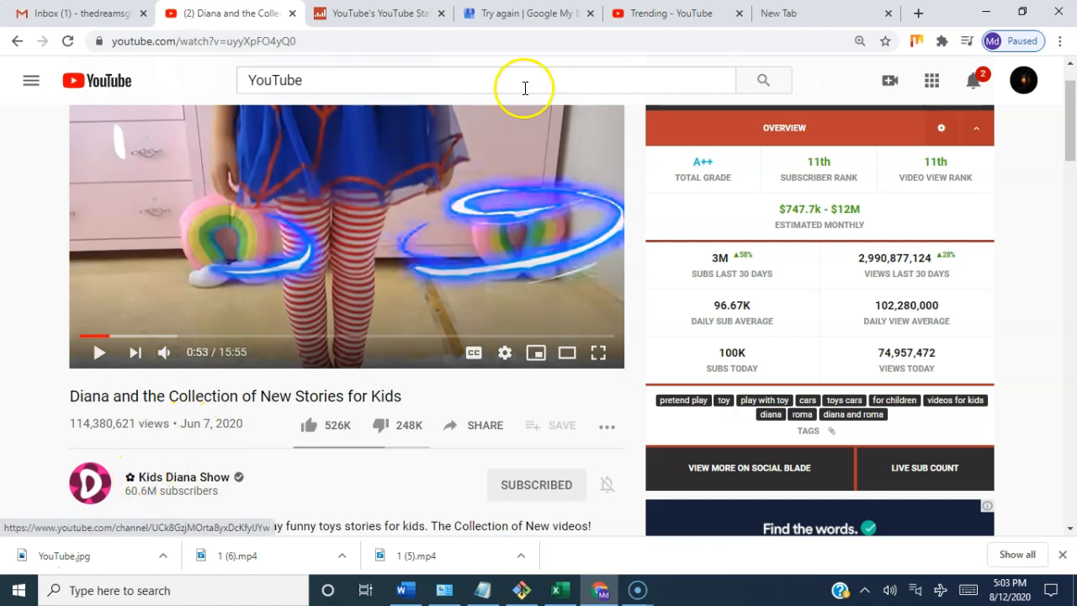
click(407, 18)
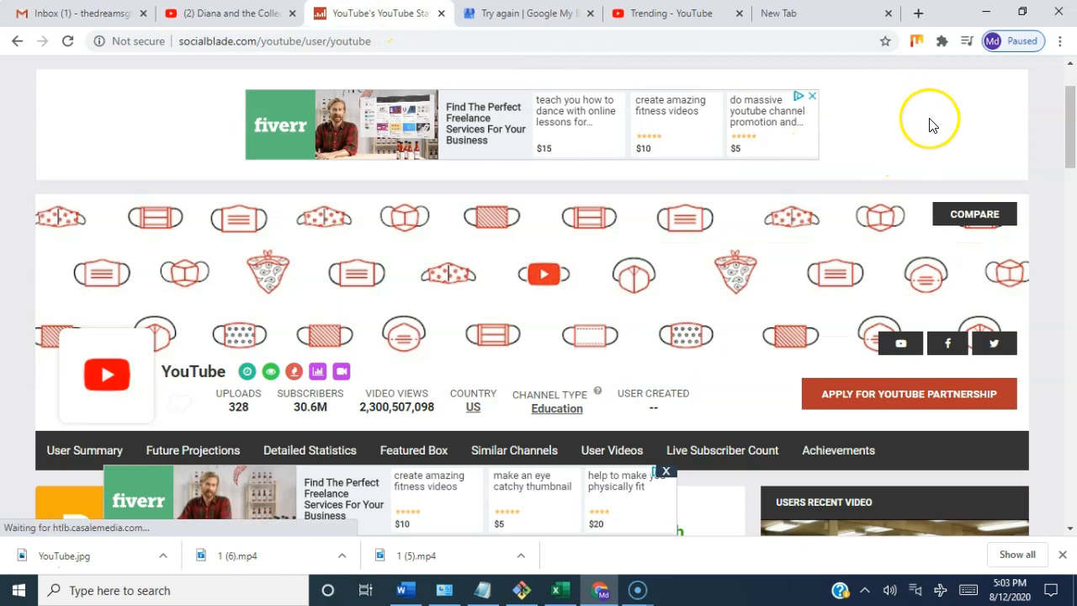
scroll(918, 139, up, 2)
click(876, 102)
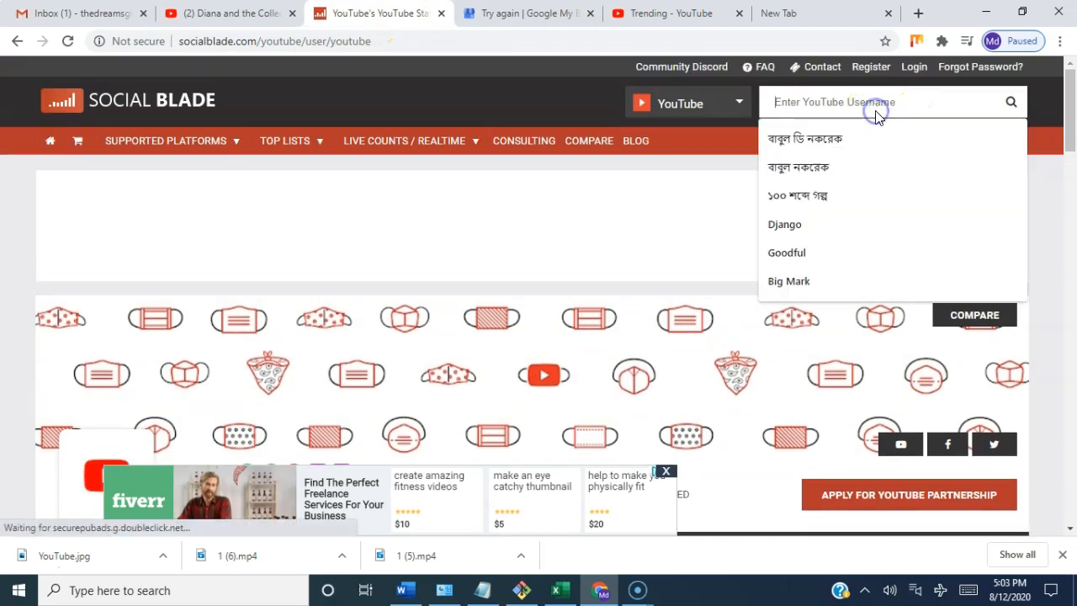
text(ki)
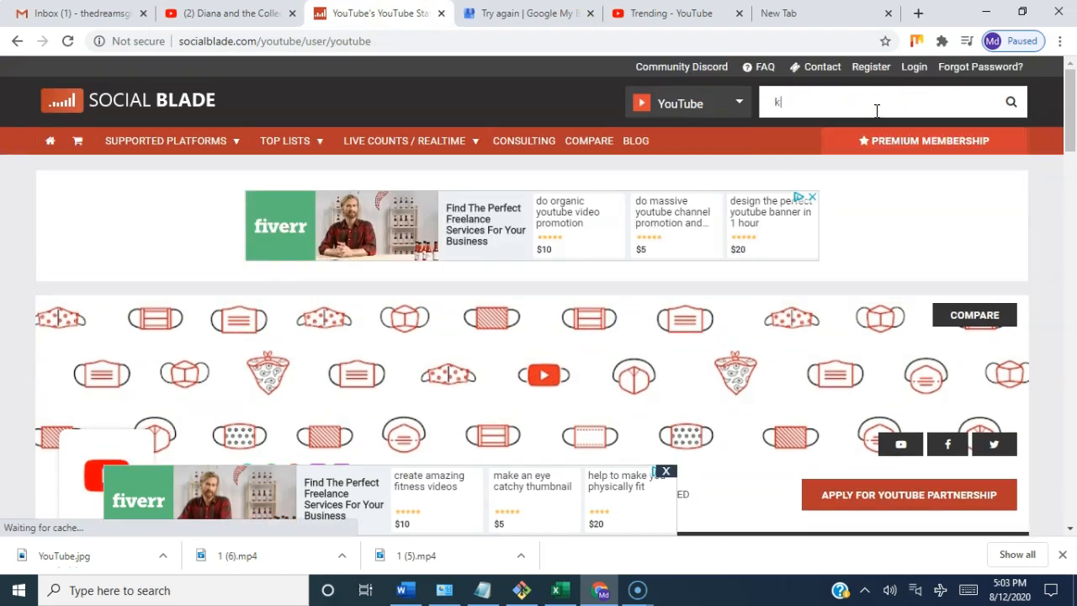
text(ds)
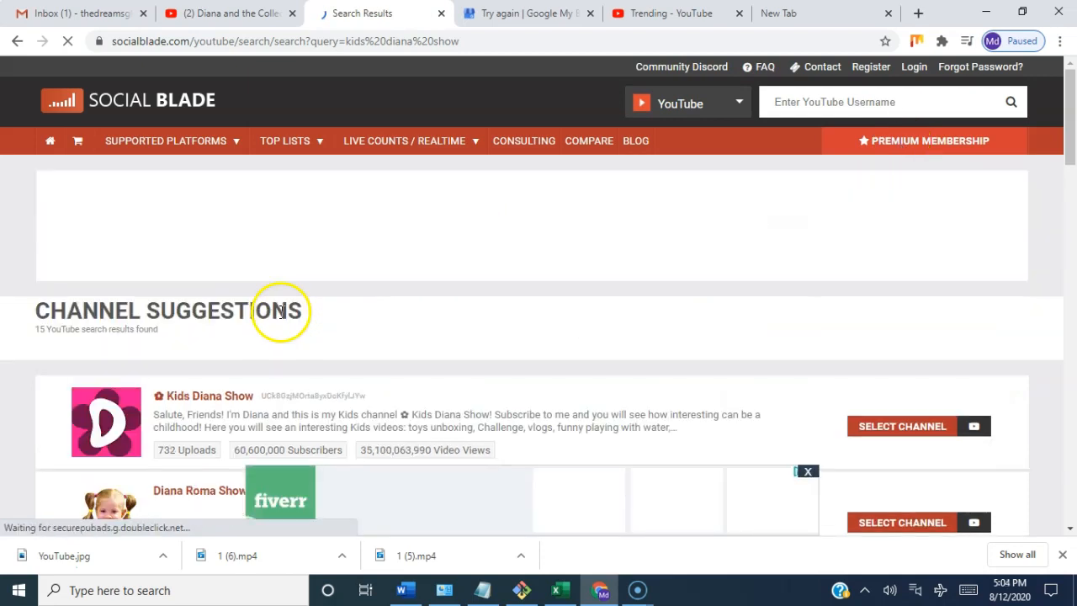
Step: Look through the channel suggestions and open the Social Blade statistics of Kids Diana Show
scroll(351, 344, down, 2)
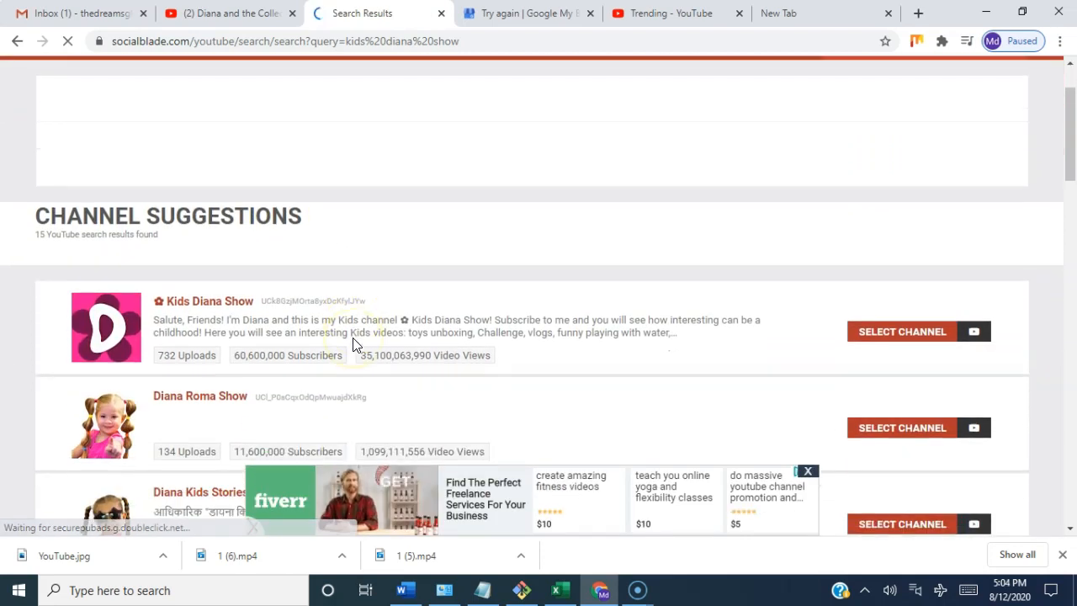
scroll(353, 345, down, 1)
scroll(353, 346, down, 1)
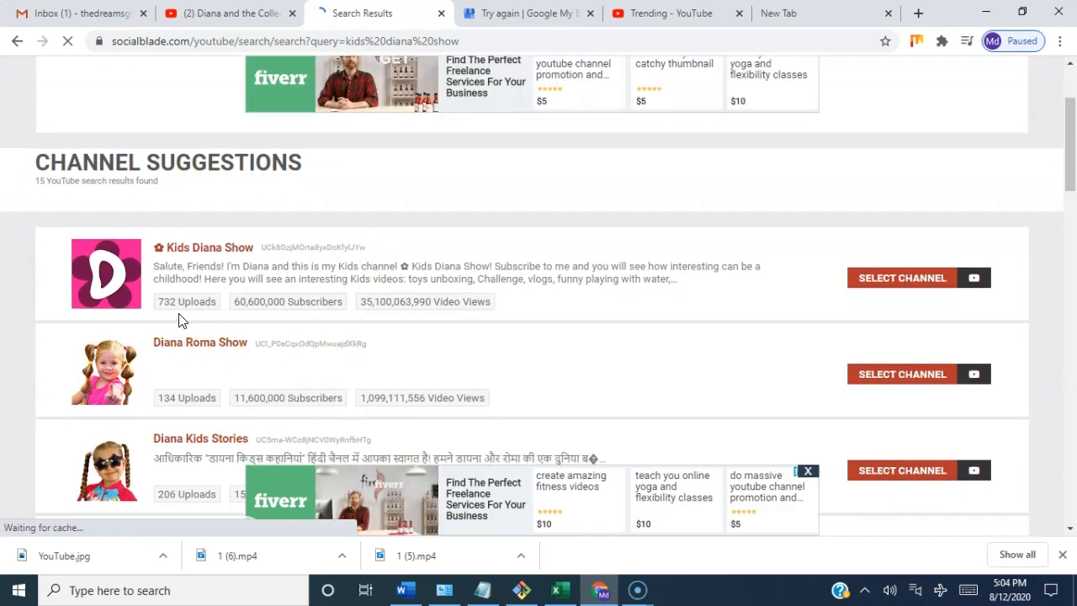
click(296, 329)
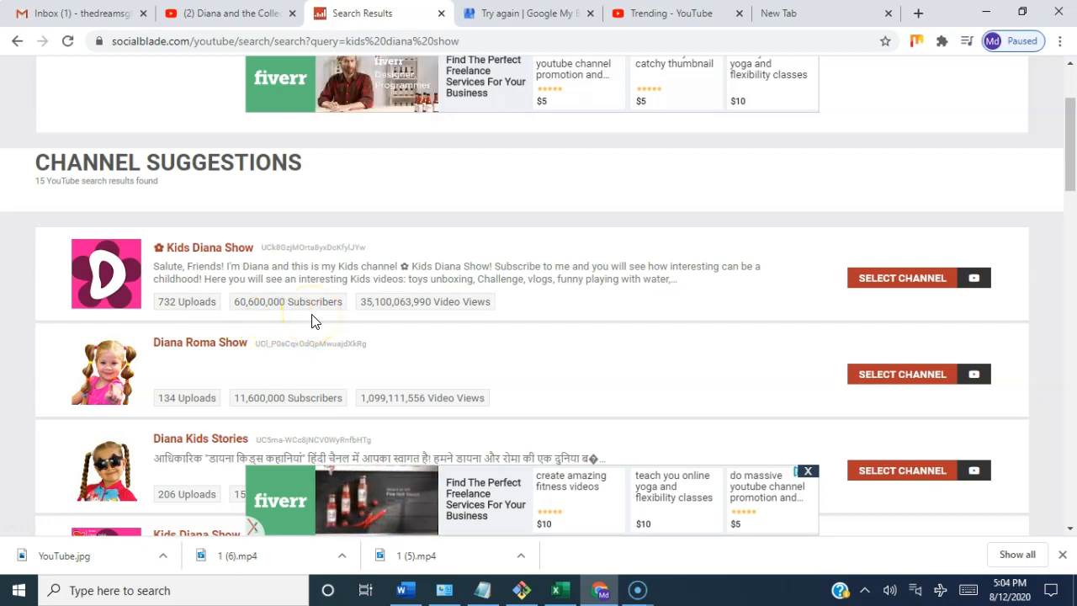
click(903, 284)
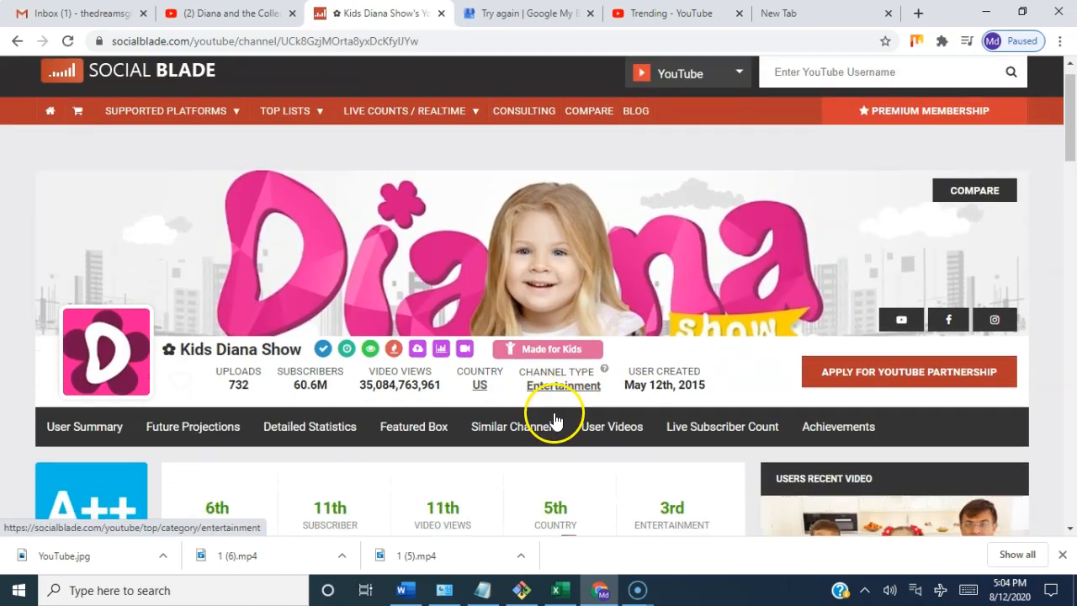
Step: Examine Kids Diana Show's subscribers, ranks, video views, and estimated monthly and yearly earnings
scroll(555, 413, down, 2)
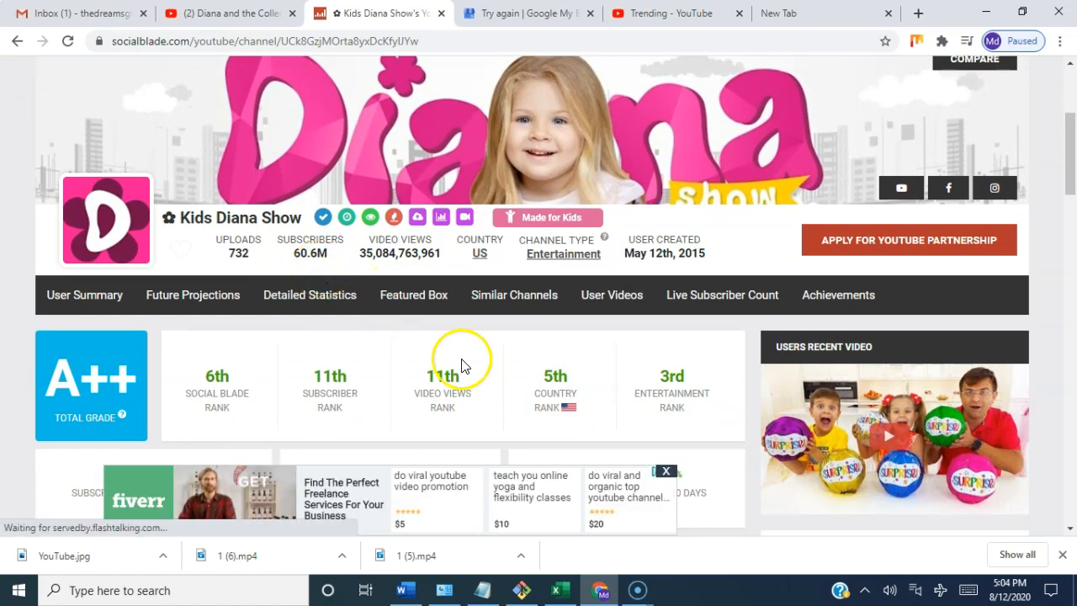
scroll(461, 366, down, 3)
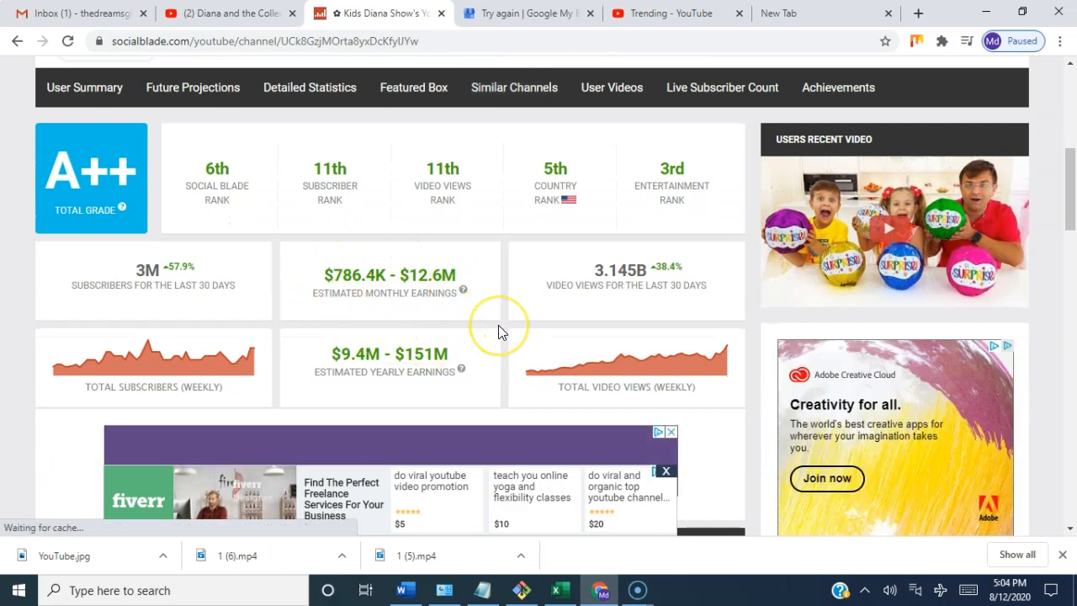
scroll(498, 325, down, 1)
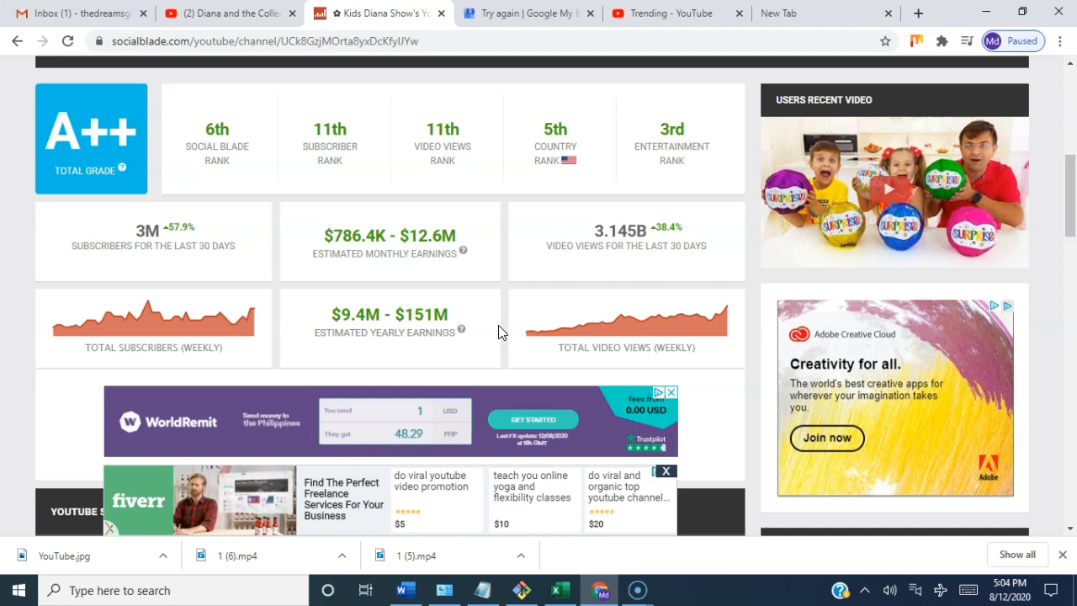
click(361, 274)
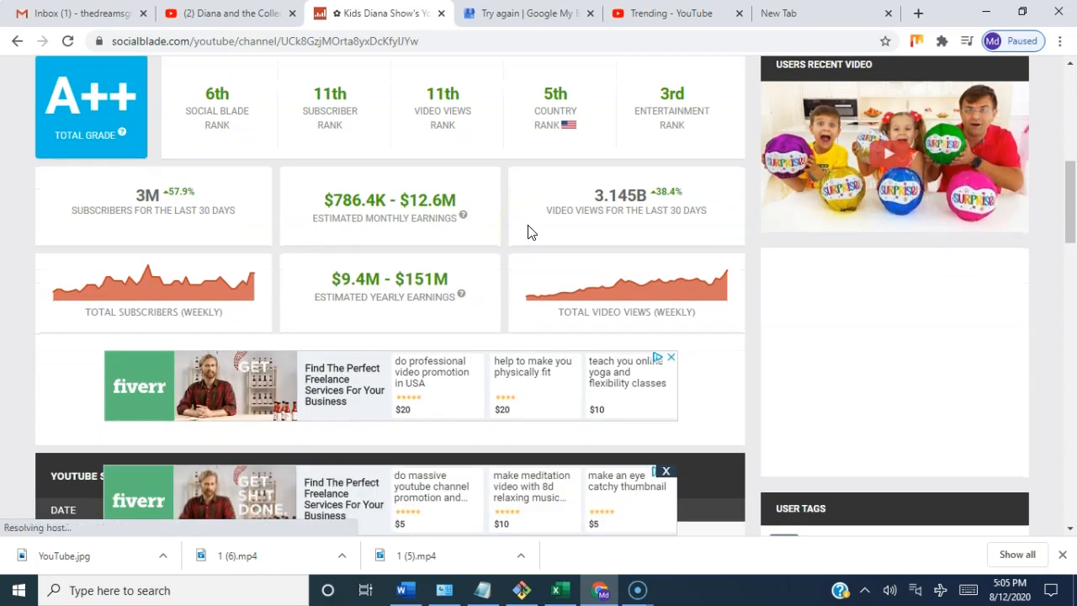
scroll(529, 226, down, 1)
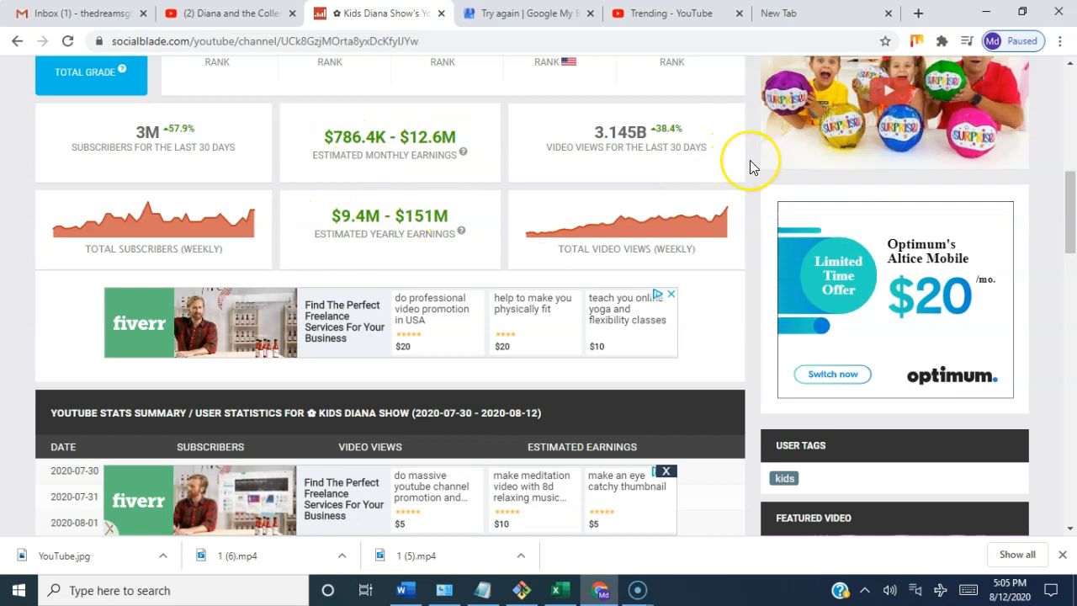
scroll(749, 164, up, 6)
scroll(754, 168, up, 2)
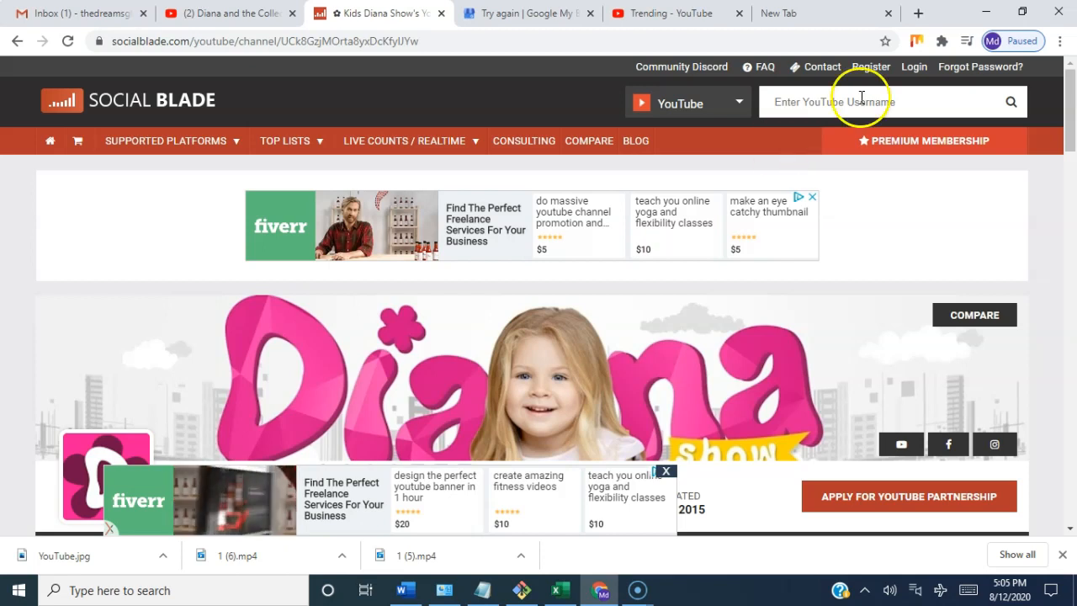
Step: Search Social Blade for "tech zone" and open the statistics of the first TechZone channel suggested
click(875, 100)
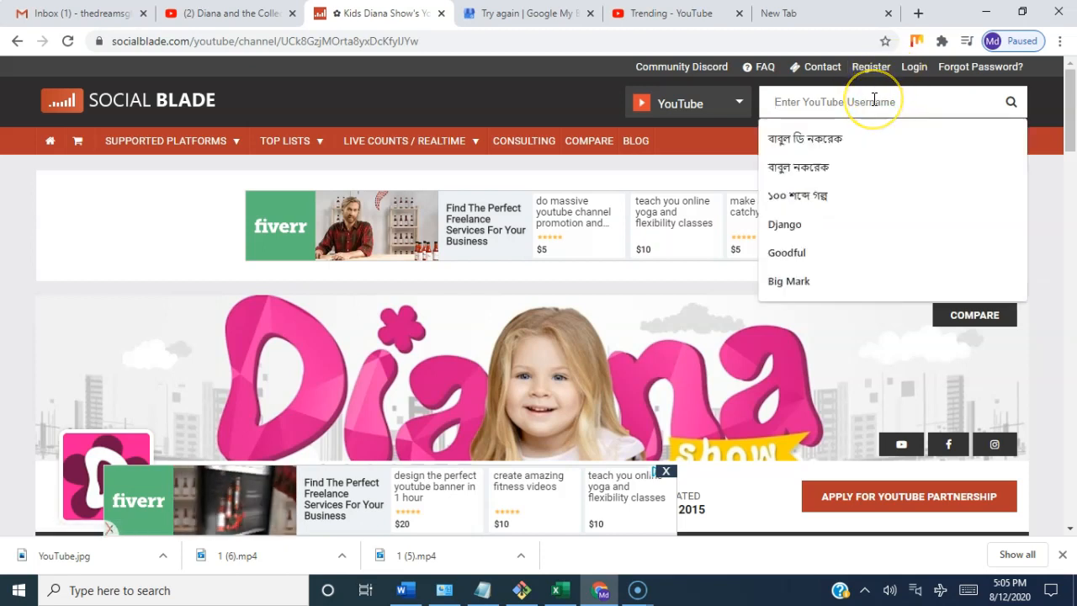
text(tech zone)
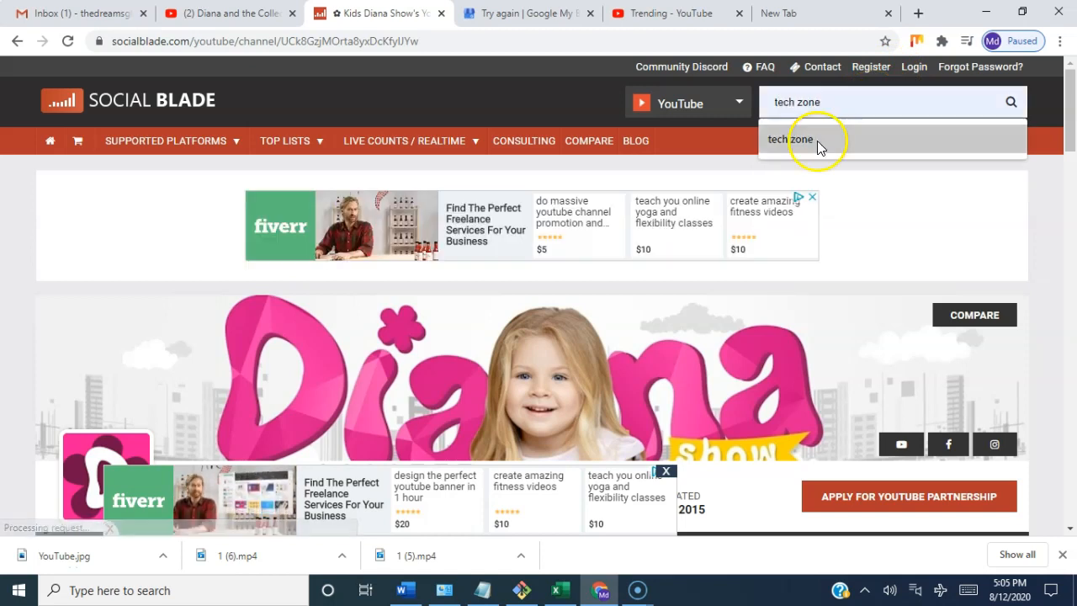
click(817, 140)
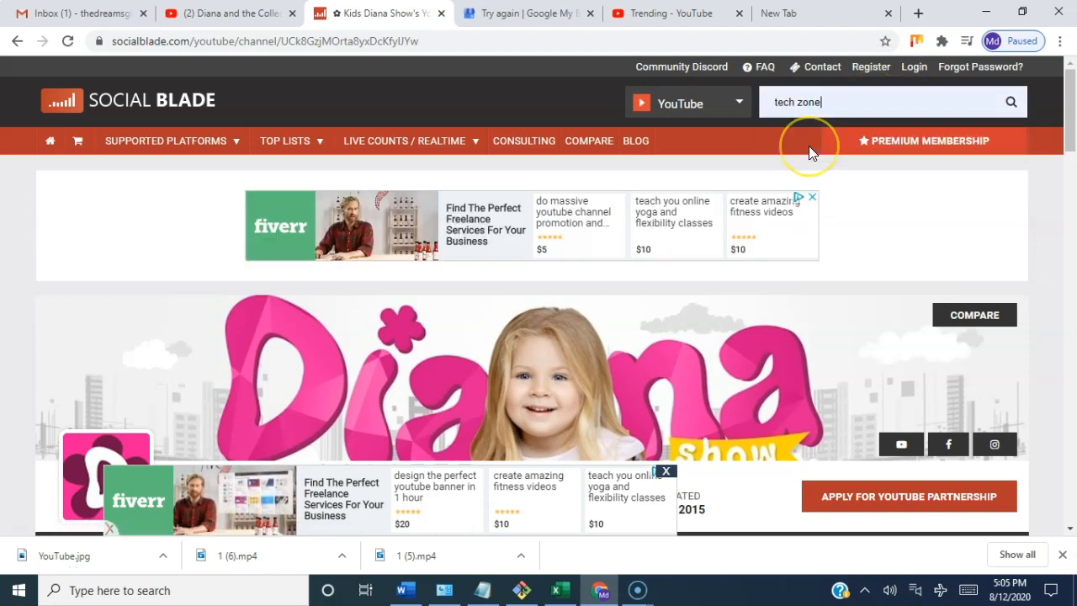
click(1012, 102)
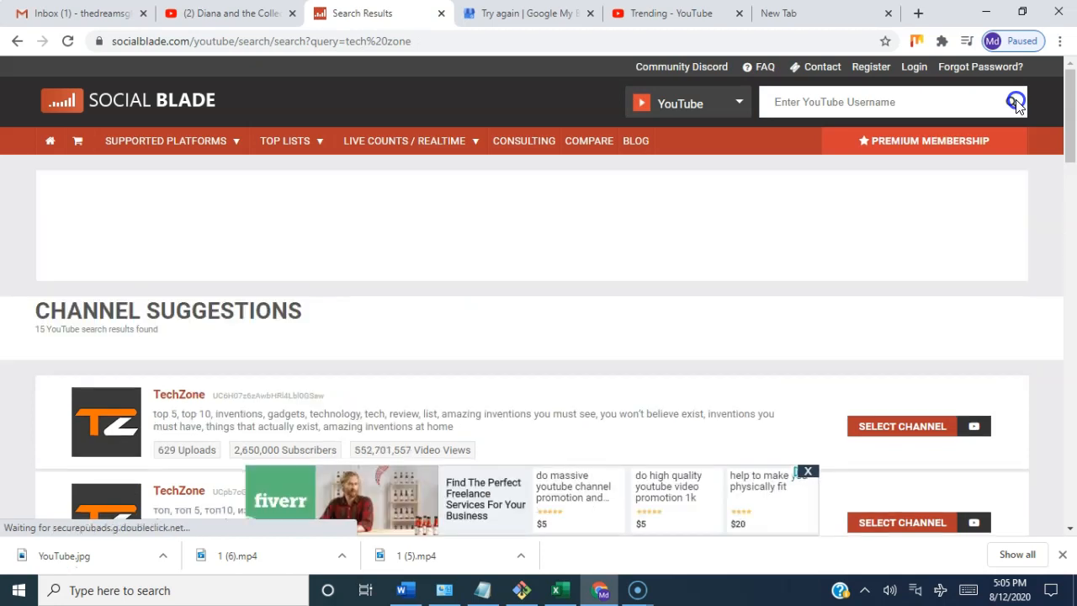
scroll(1006, 331, down, 1)
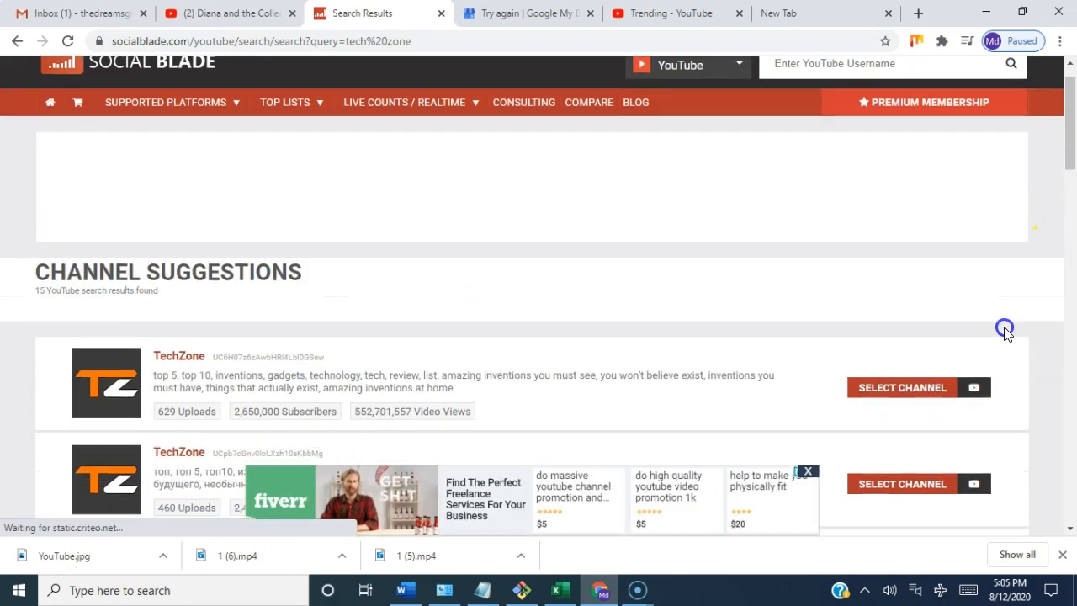
click(914, 369)
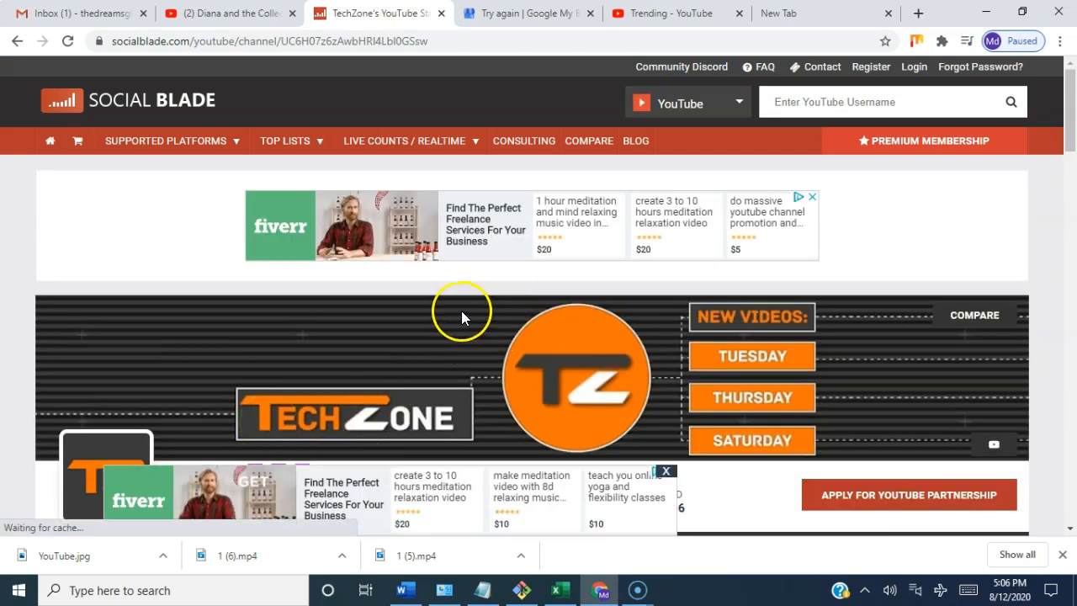
Step: Examine TechZone's uploads, ranks, recent views, and estimated monthly and yearly earnings
scroll(461, 310, down, 2)
scroll(461, 313, down, 2)
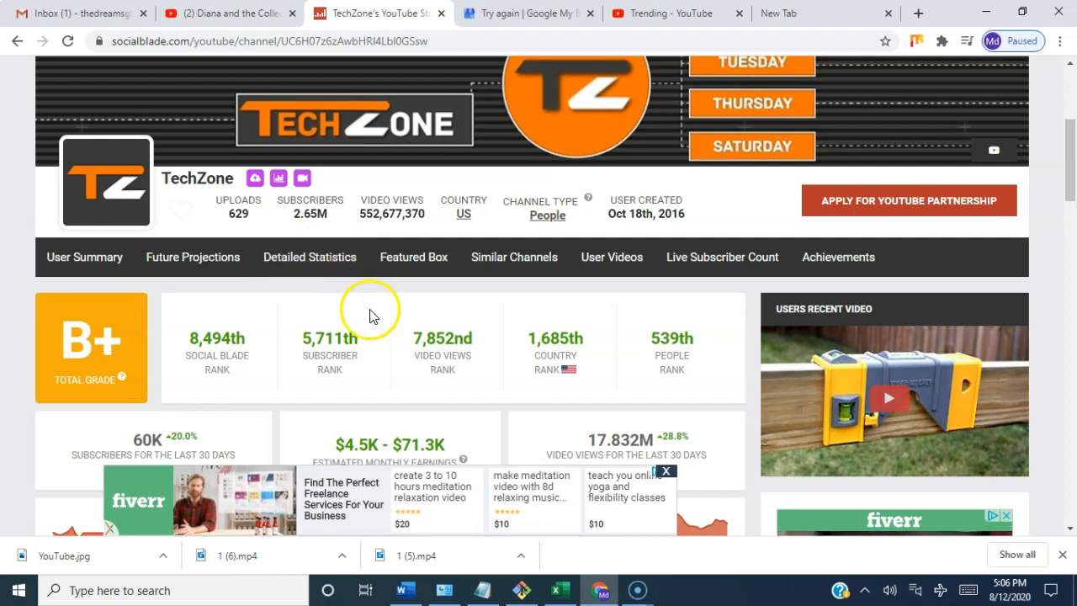
scroll(519, 335, down, 3)
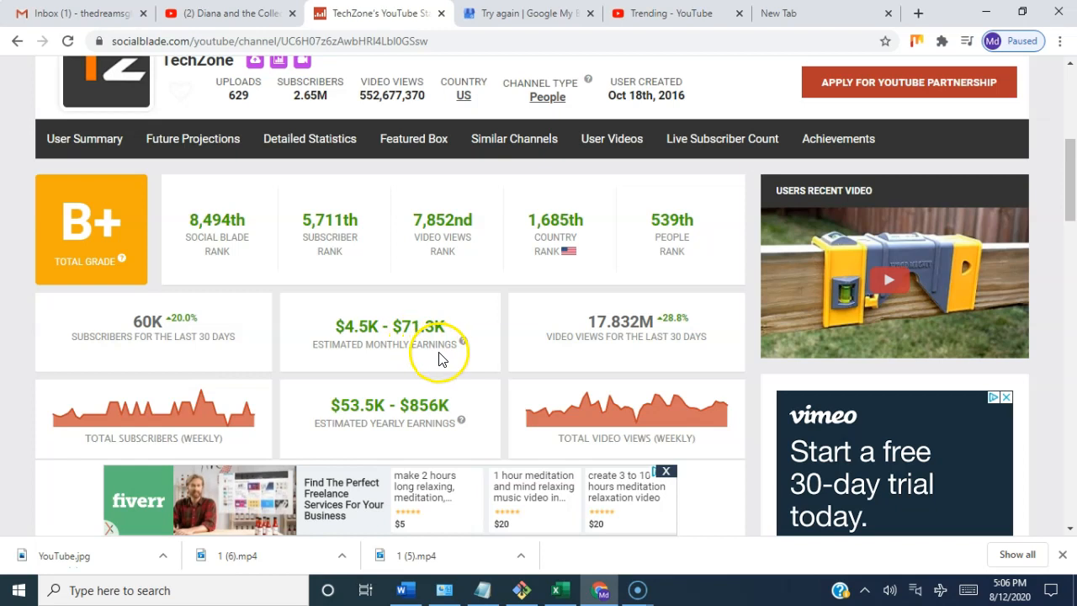
scroll(453, 347, down, 1)
scroll(454, 347, down, 1)
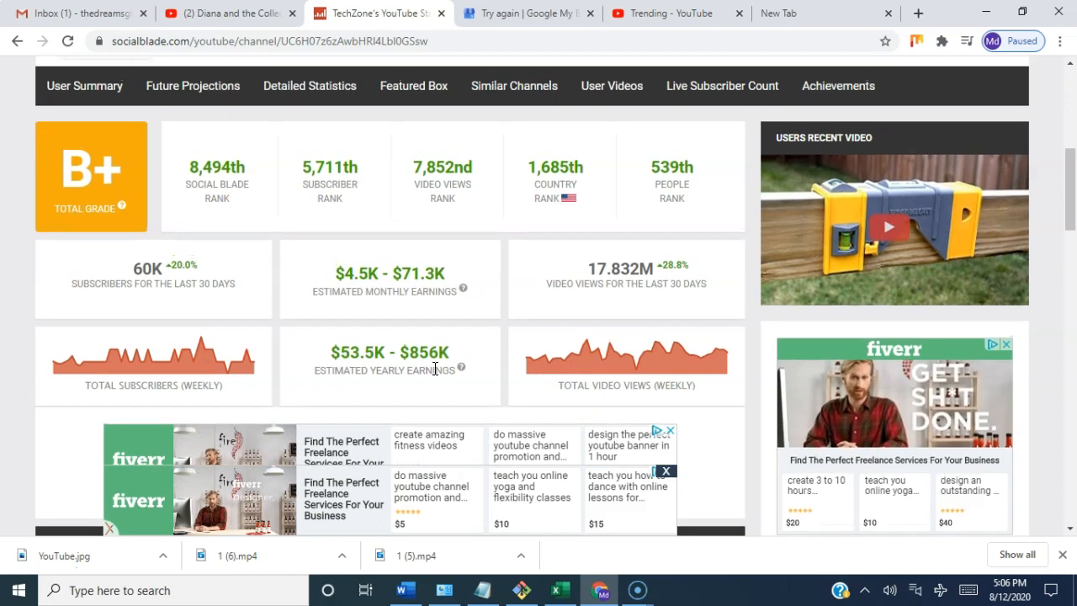
scroll(435, 368, up, 4)
scroll(435, 368, up, 2)
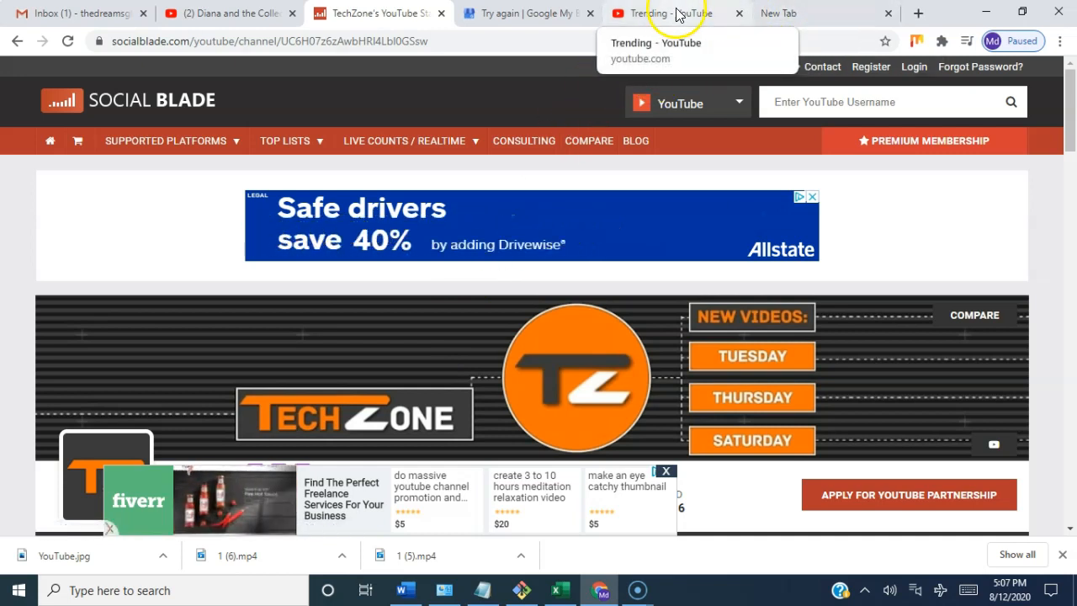
Step: Switch to the Google My Business page, open YouTube from the Google apps, and go to the account's own channel
click(532, 15)
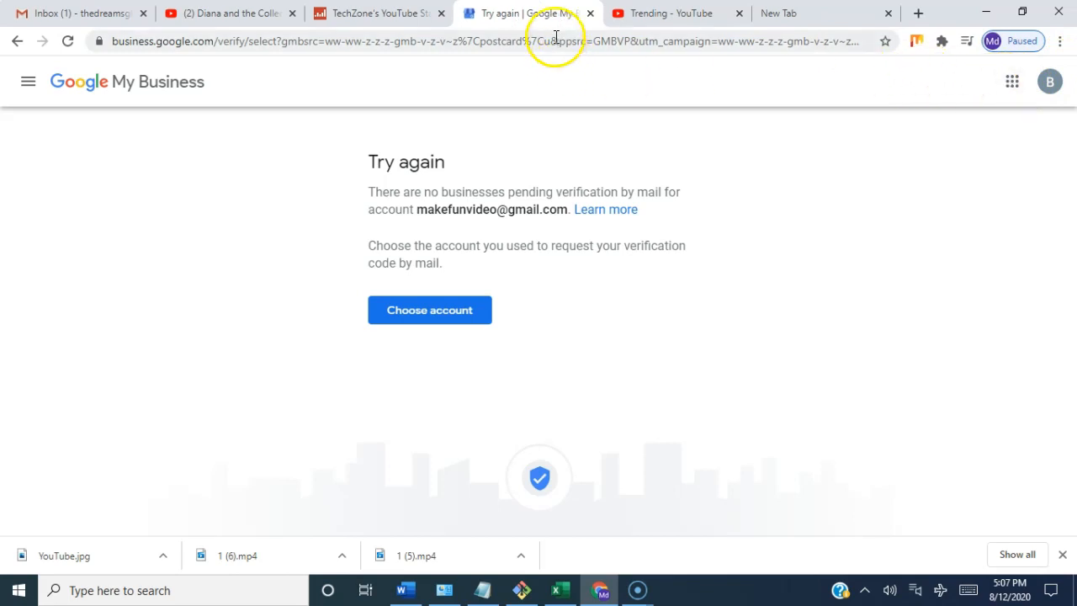
click(1012, 84)
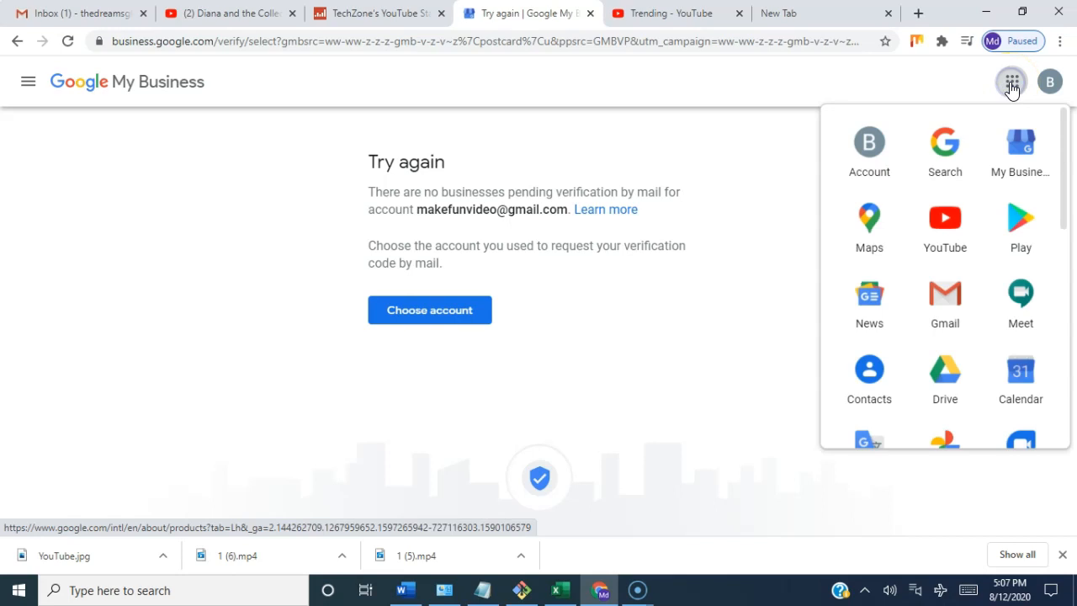
click(945, 226)
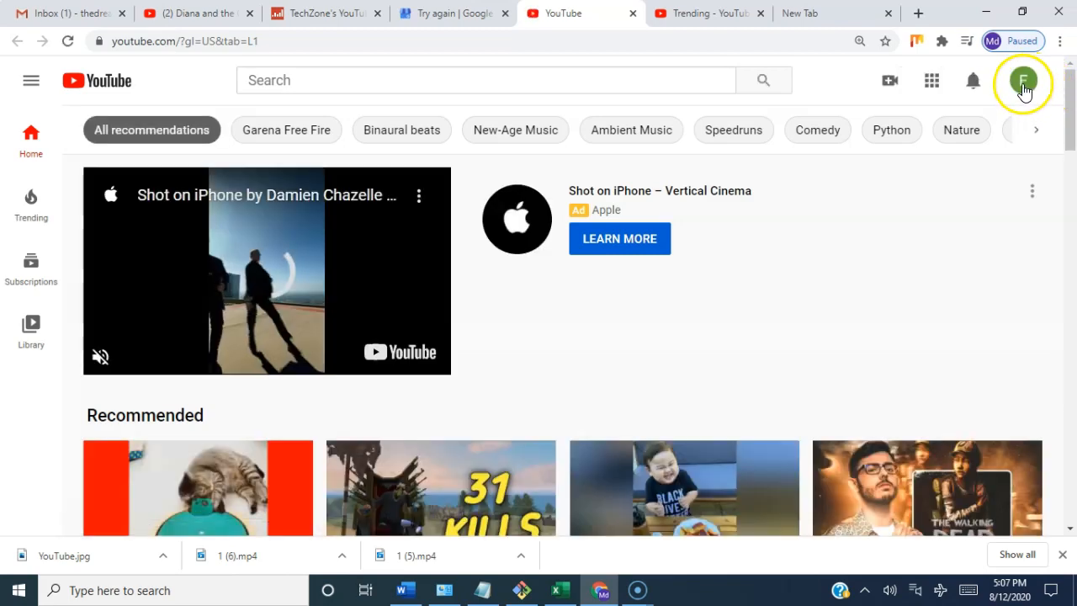
click(1023, 89)
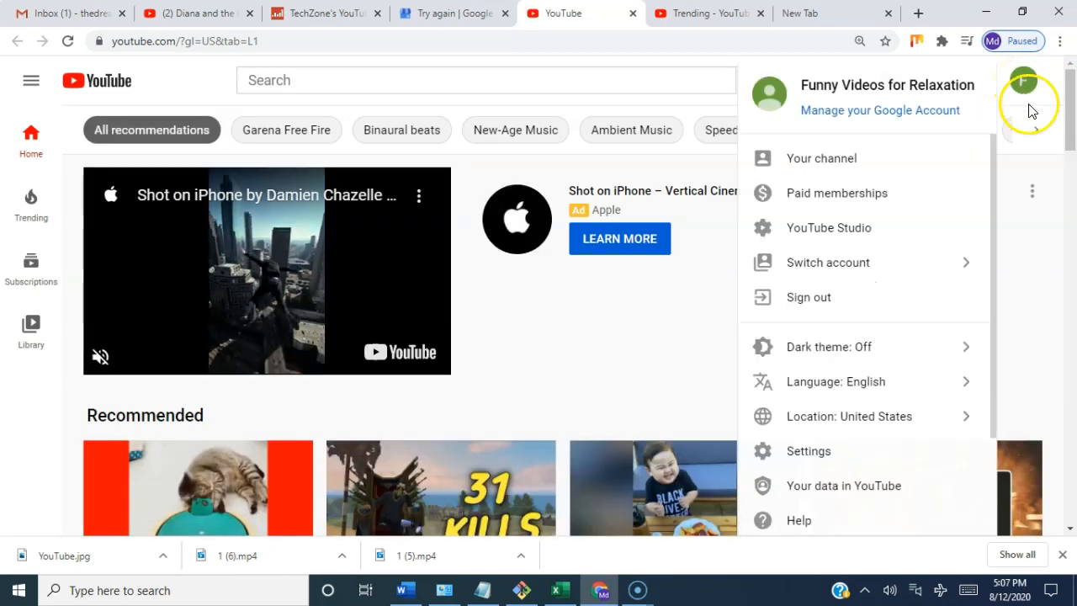
click(841, 169)
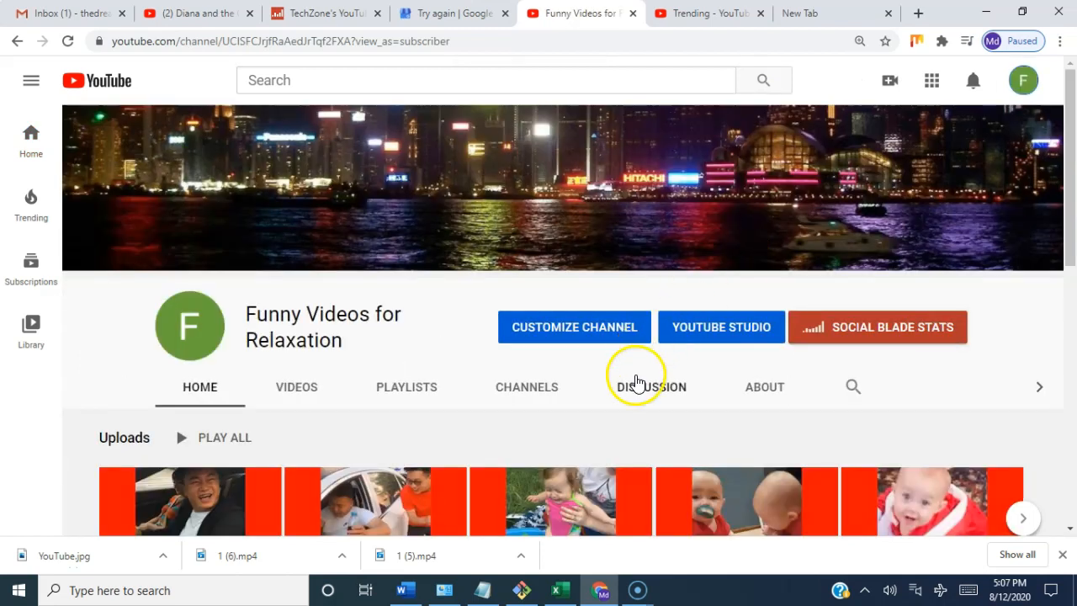
Step: Look over the channel's uploads and popular uploads, and start a new video upload
scroll(697, 396, down, 2)
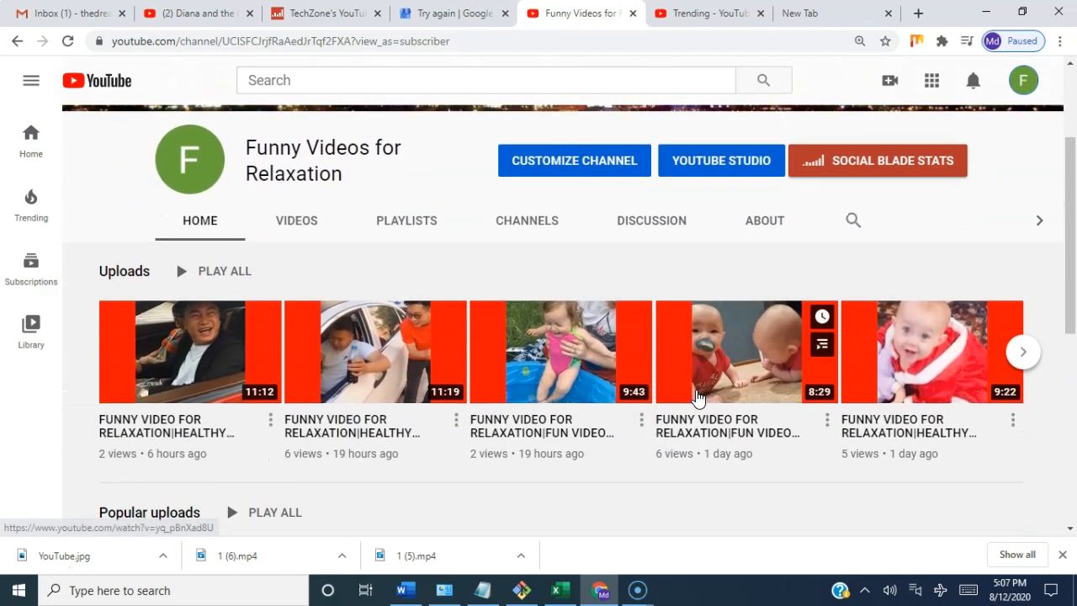
scroll(697, 396, down, 2)
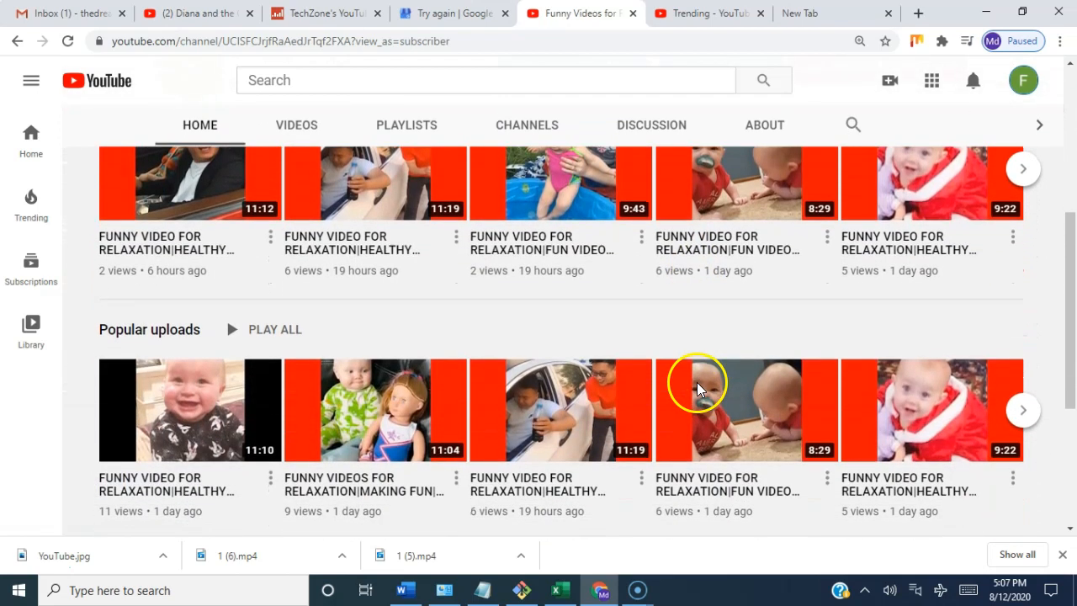
scroll(698, 389, up, 4)
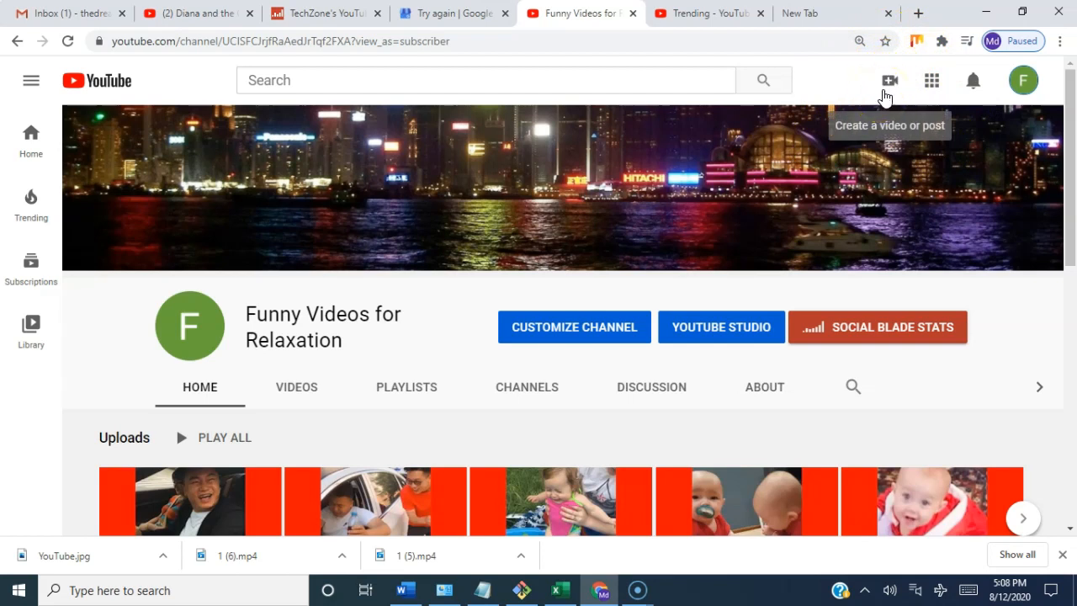
click(889, 83)
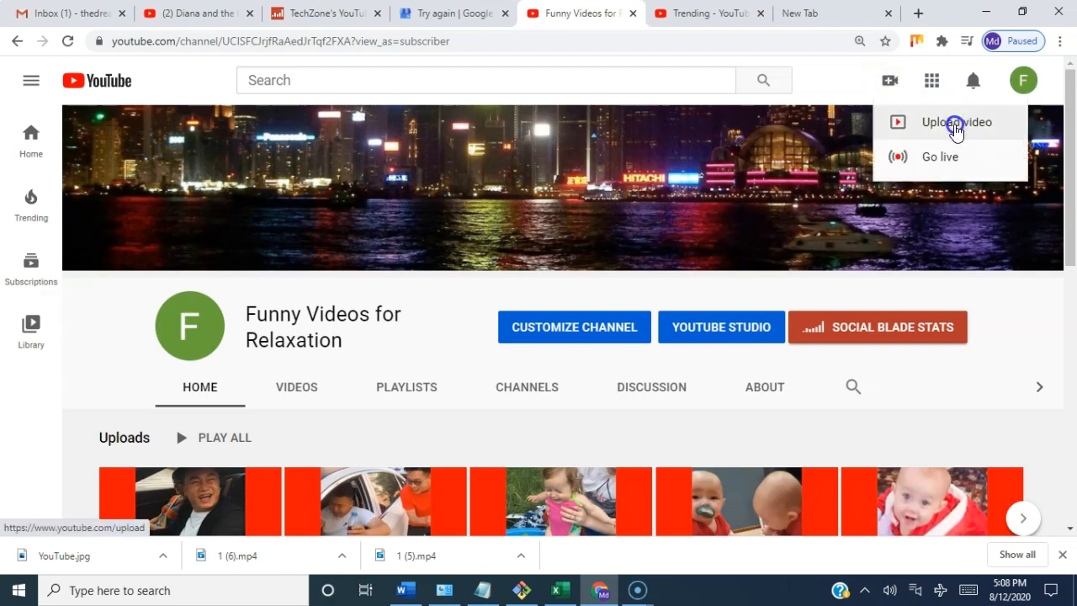
click(956, 128)
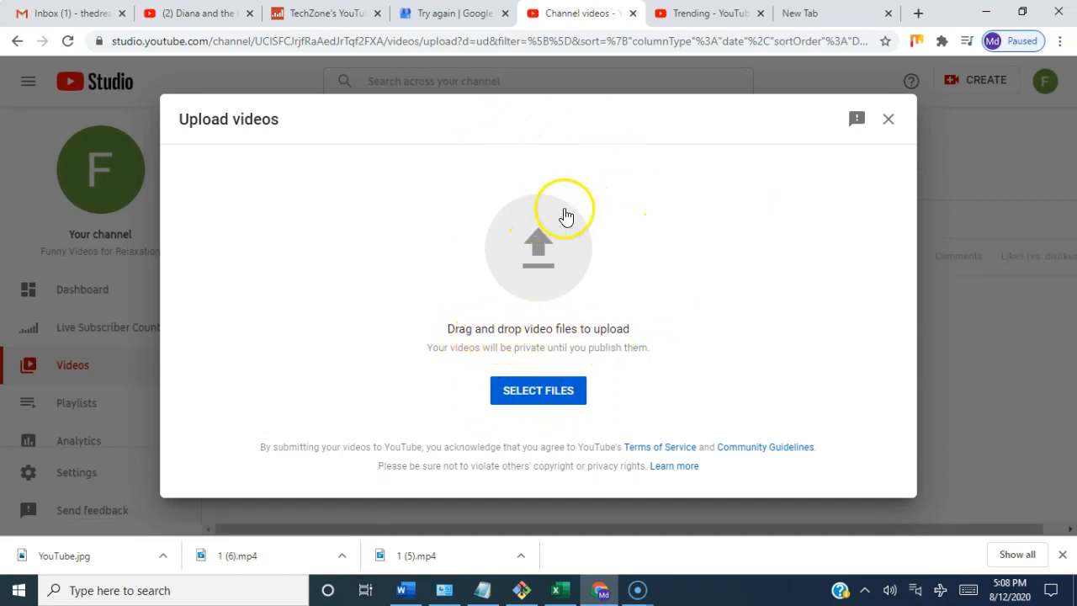
Step: Show the downloaded YouTube.jpg in its folder and add the video 1 (3).mp4 from there to the upload
click(161, 557)
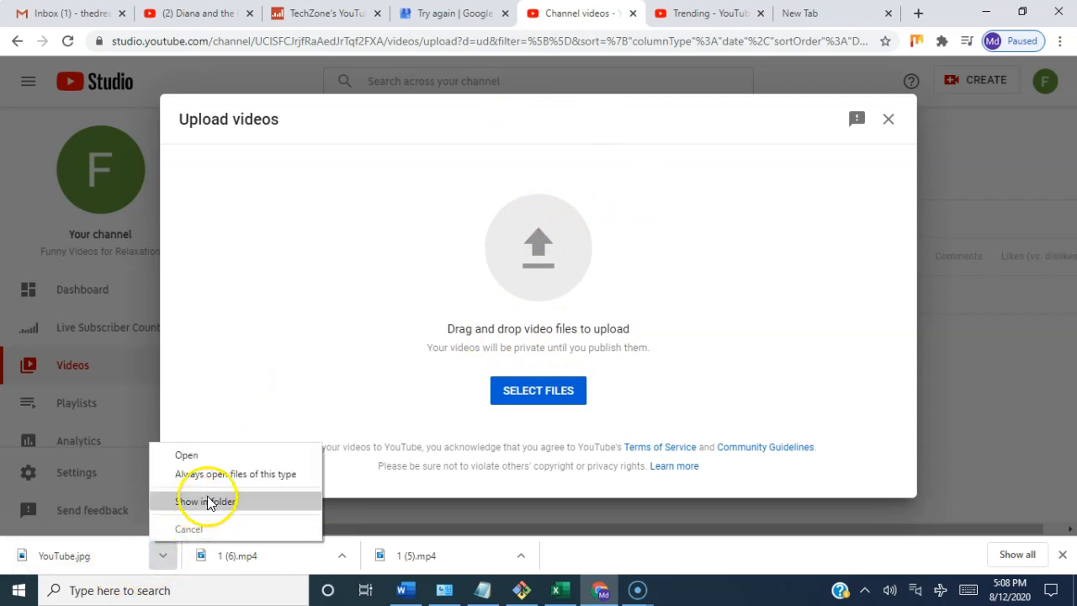
click(207, 501)
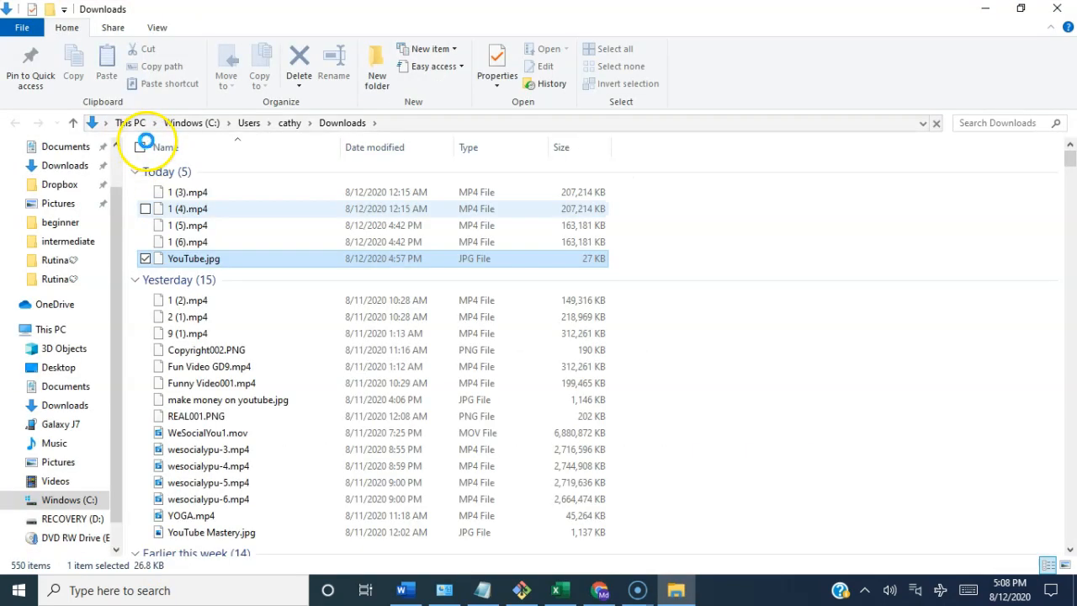
drag(202, 195, 553, 308)
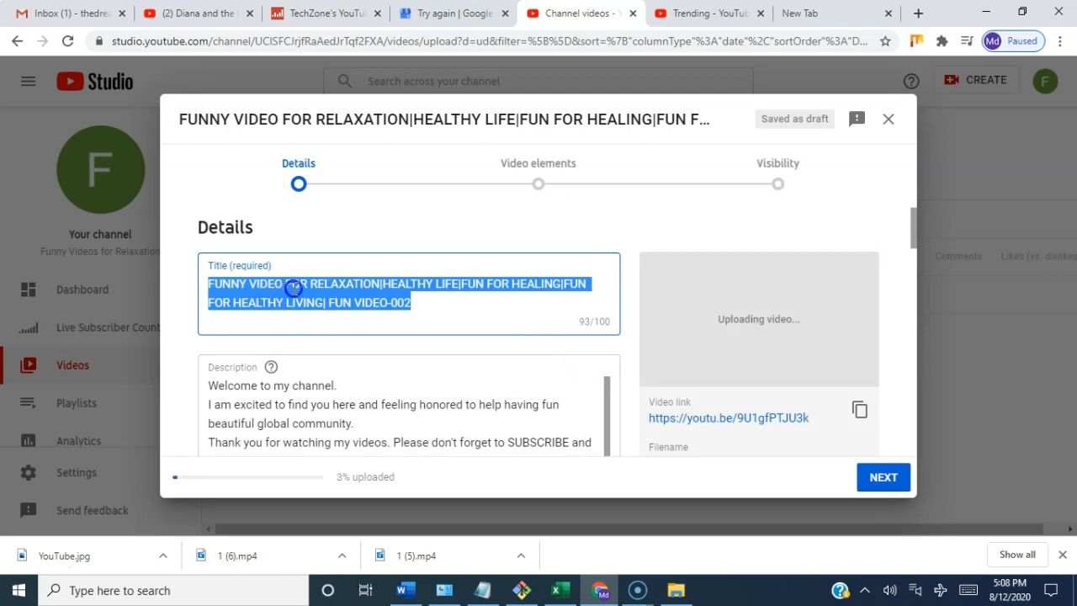
Step: Insert "FUNNY VIDEOS FOR" before "HEALTHY LIFE" in the video title
click(383, 293)
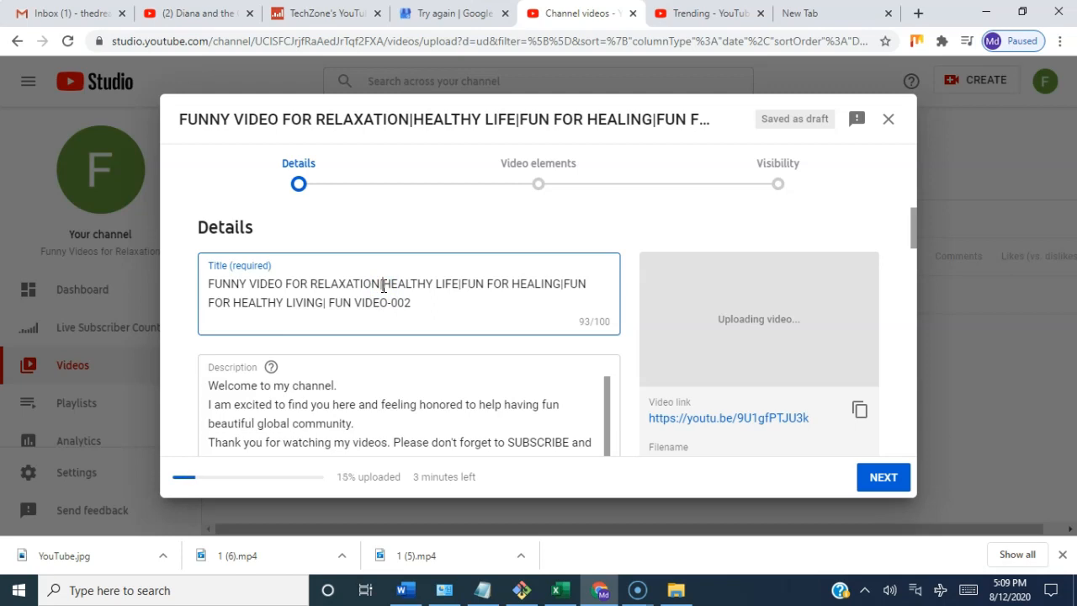
text(FUNNY )
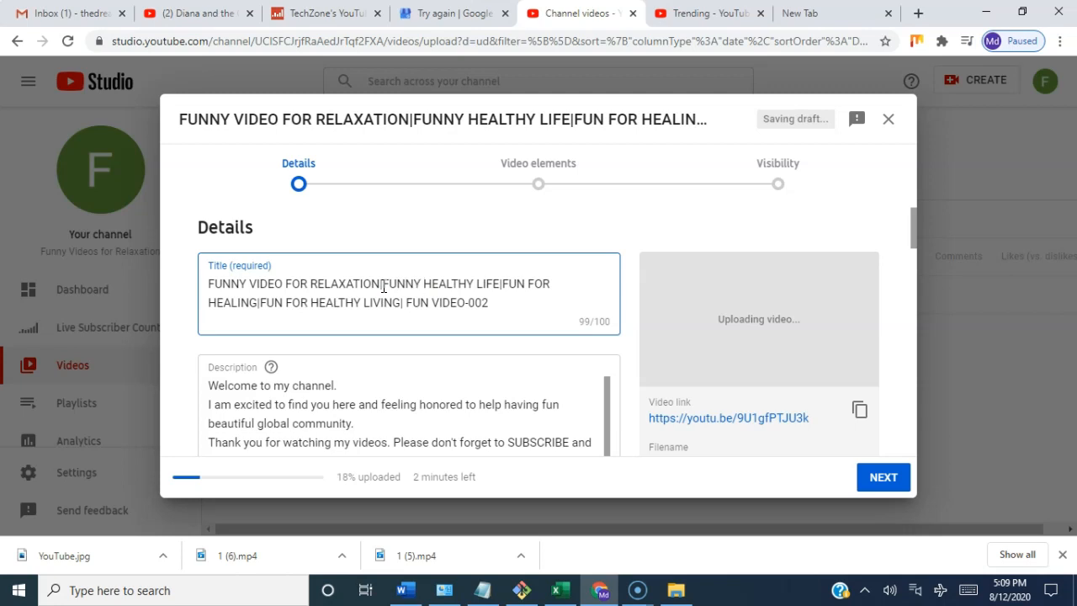
text(VIDEO)
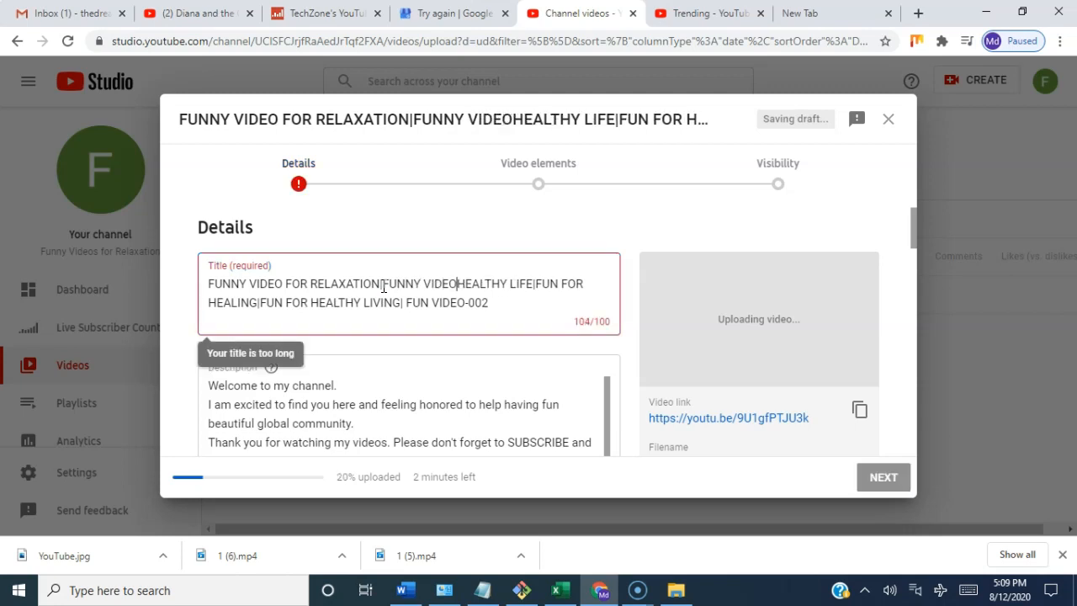
text(S FOR)
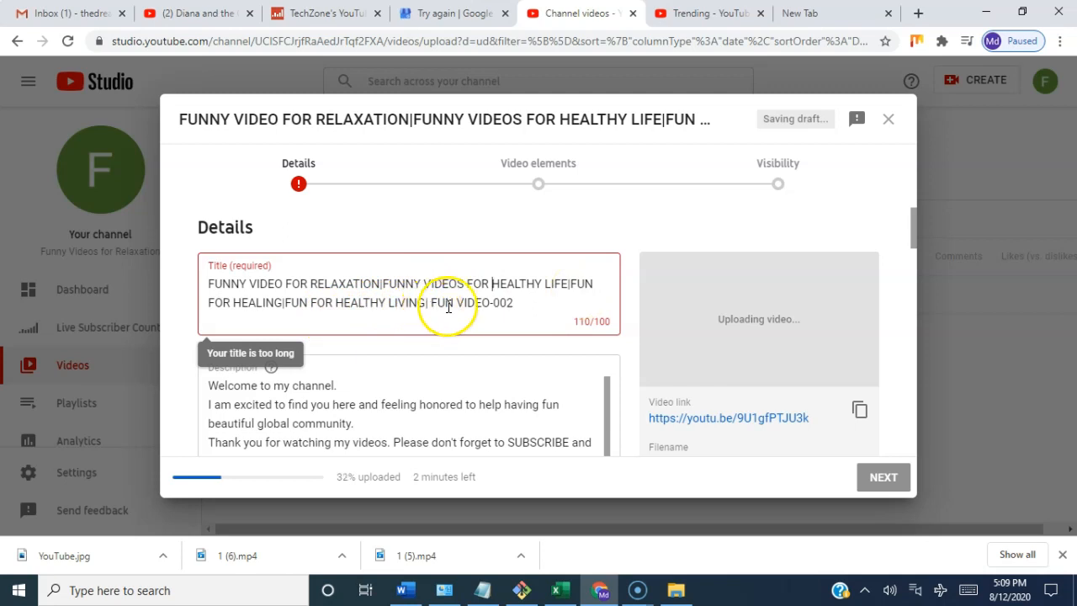
Step: Remove "FUN VIDEO-002" from the end of the video title
click(516, 302)
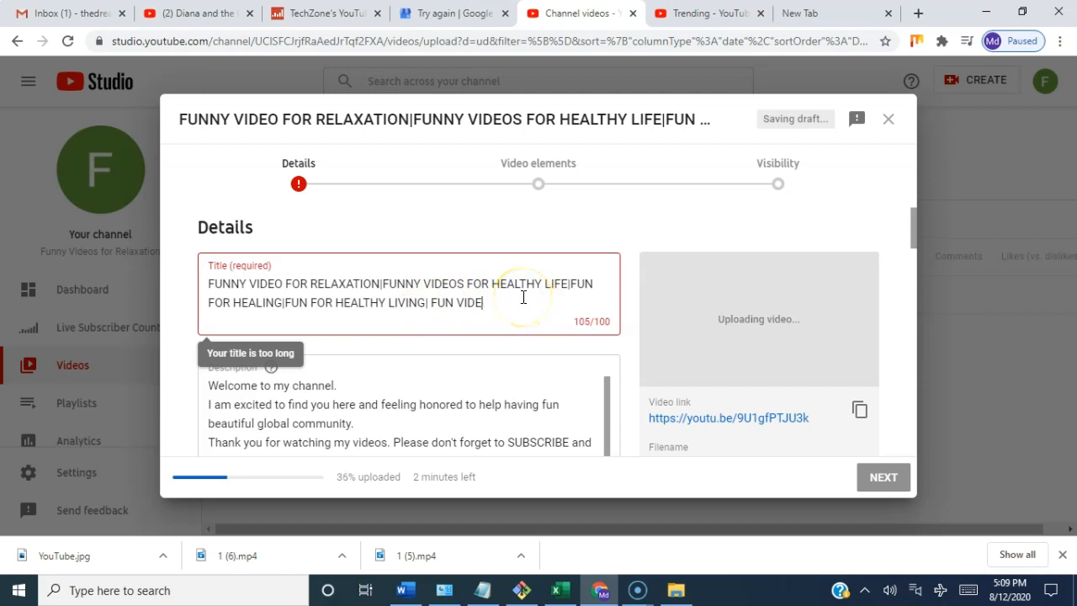
key(BackSpace)
key(BackSpace)
key(BackSpace)
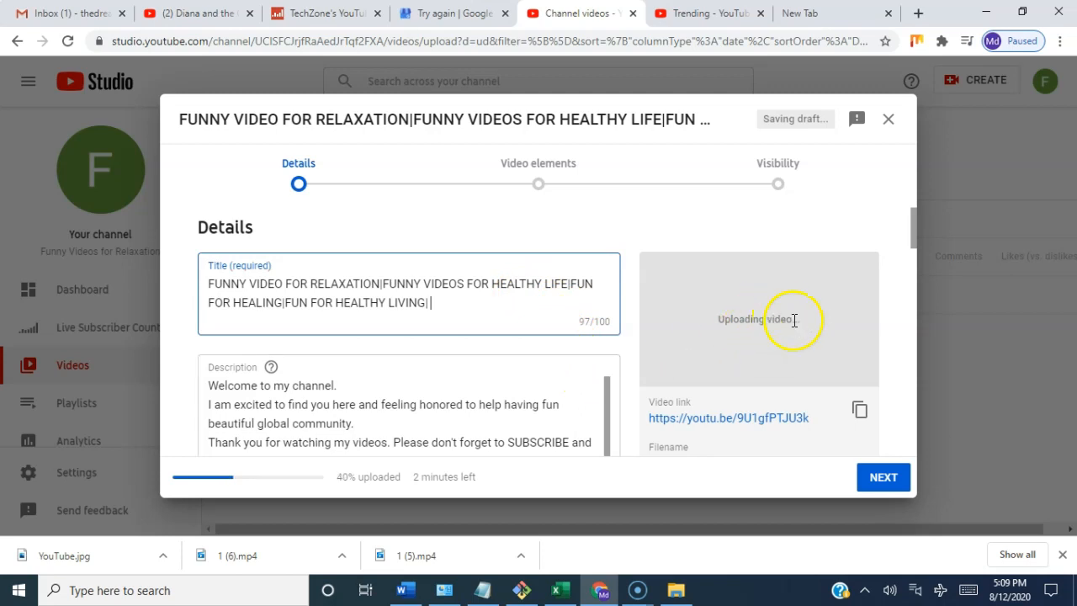
Step: Review the video description and create a new public playlist titled "HOW TO MAKE"
scroll(793, 319, down, 3)
scroll(793, 311, down, 1)
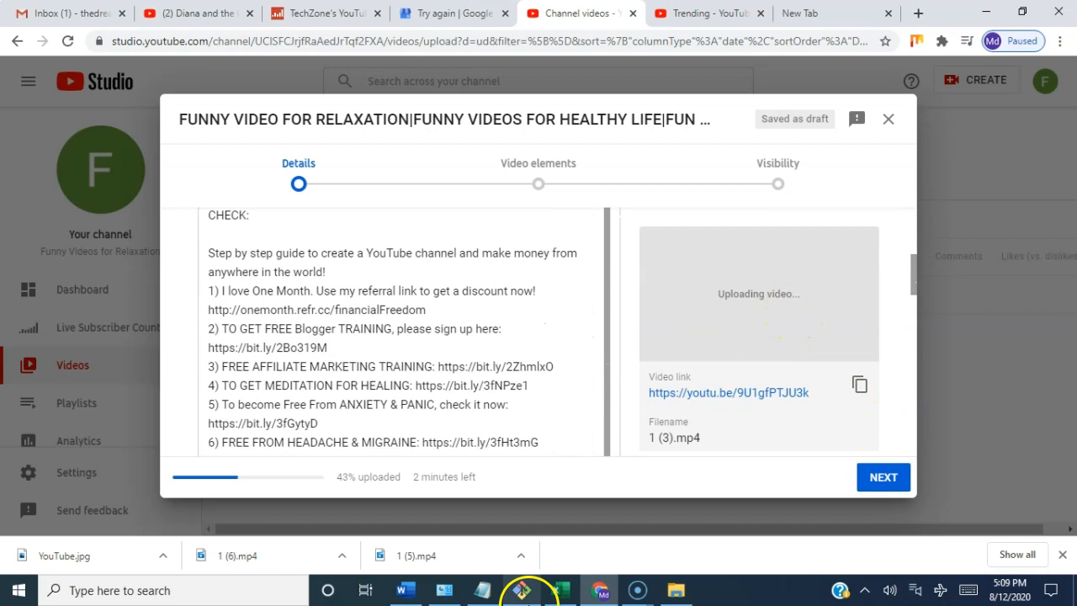
scroll(648, 396, down, 1)
scroll(648, 395, down, 6)
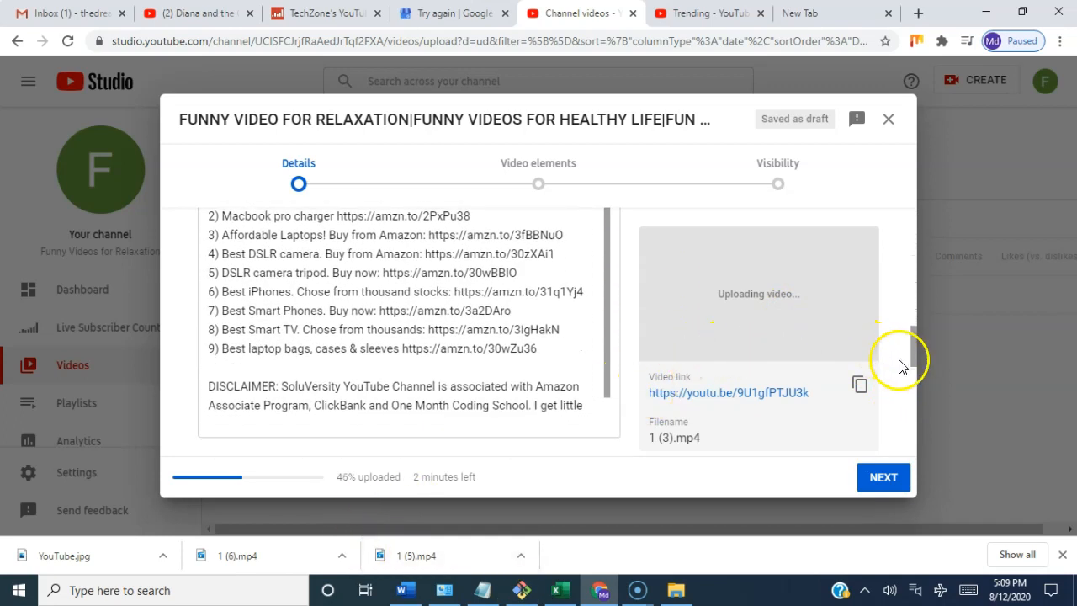
scroll(753, 361, down, 5)
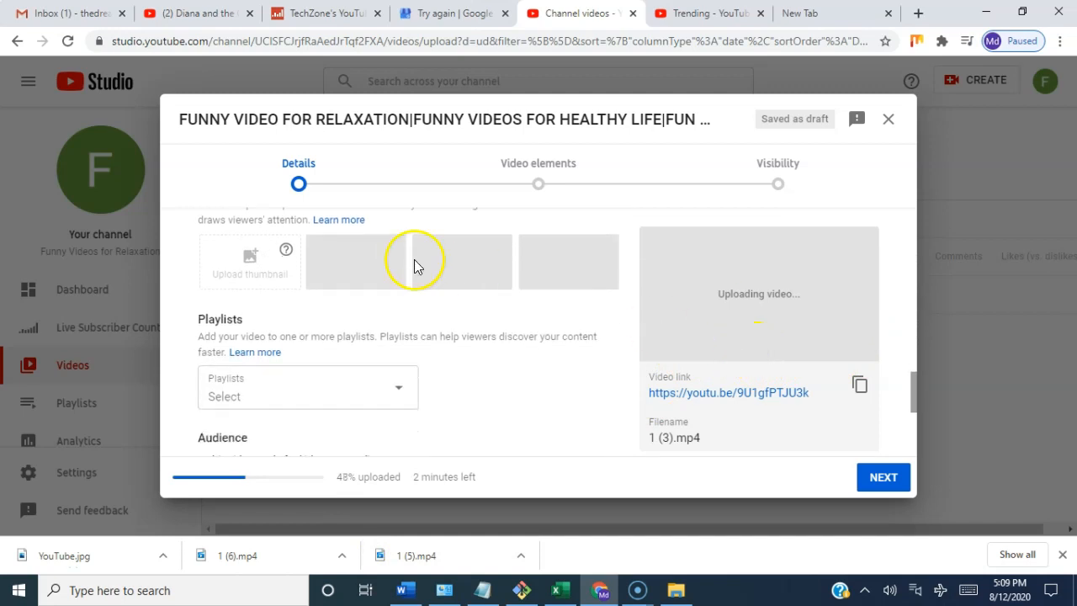
click(324, 403)
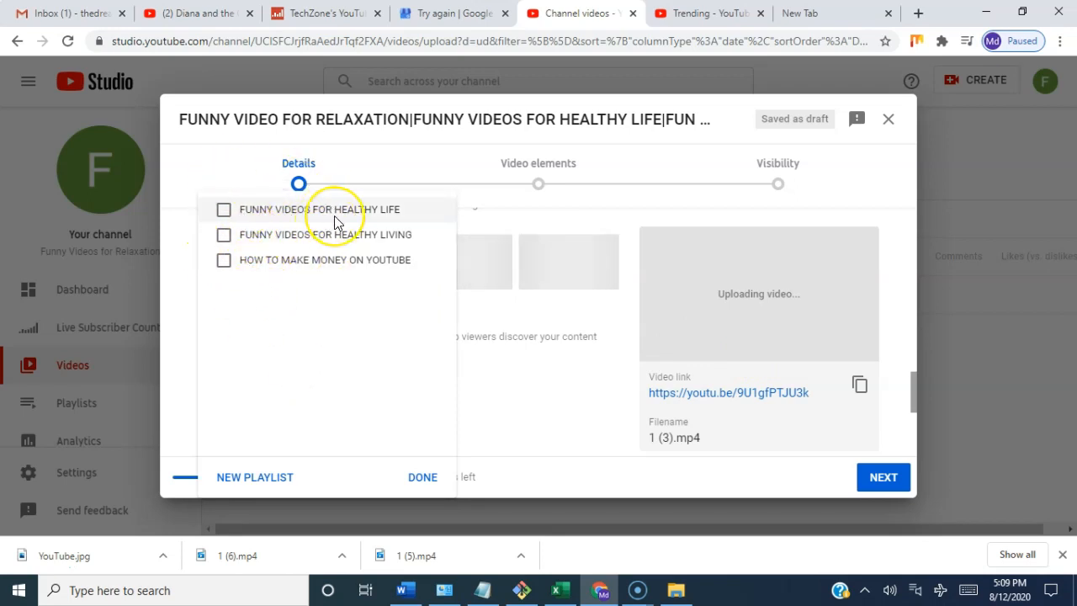
click(248, 484)
click(263, 340)
text(HOW TO MAKE)
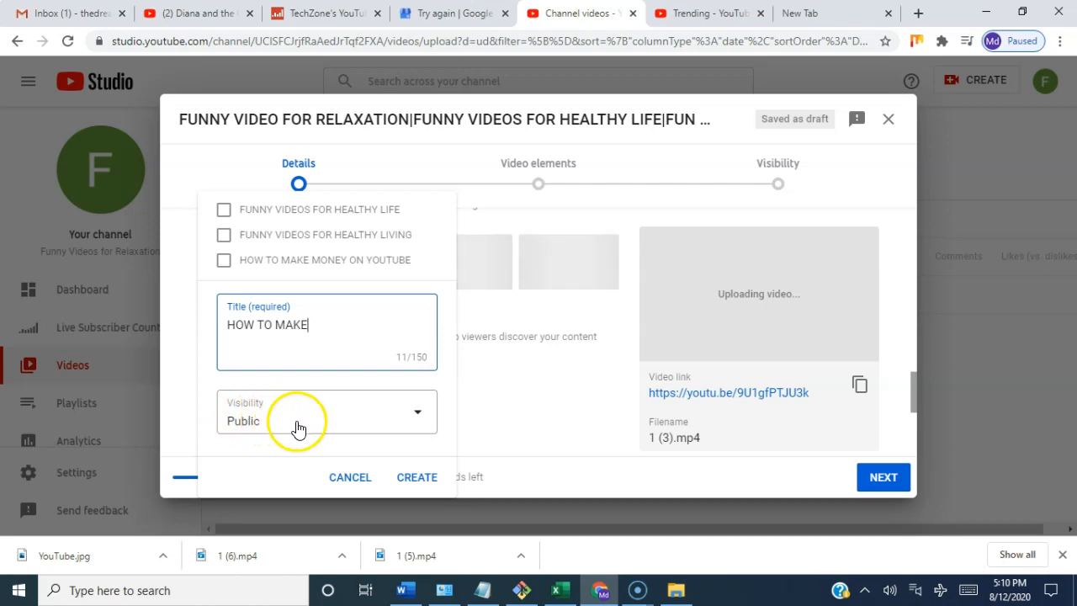
click(418, 478)
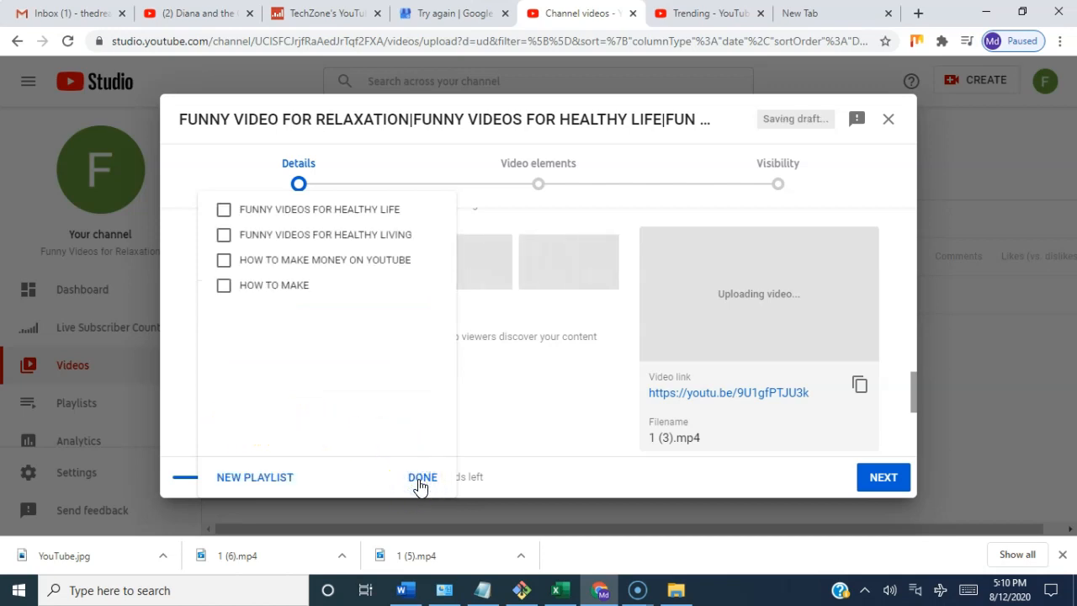
Step: Assign the video only to the playlist FUNNY VIDEOS FOR HEALTHY LIFE and confirm the selection
click(223, 289)
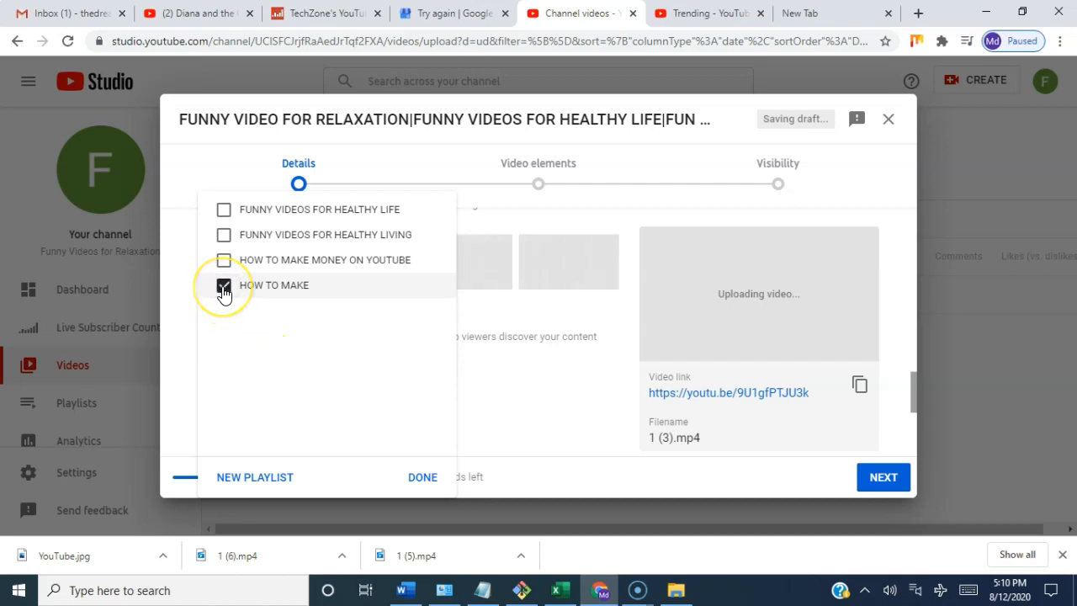
click(223, 287)
click(223, 209)
click(223, 210)
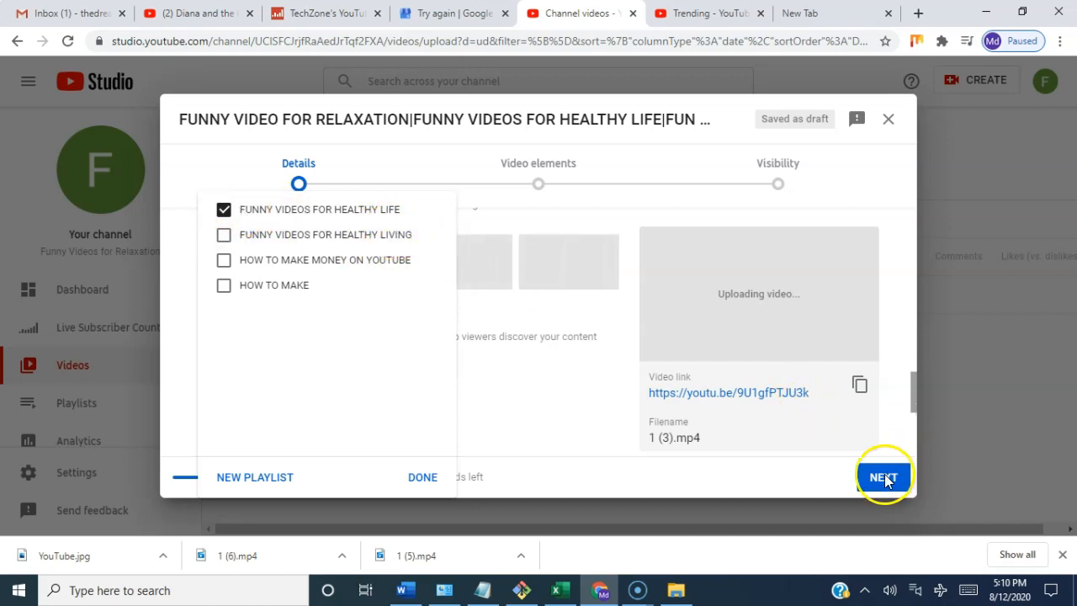
click(418, 478)
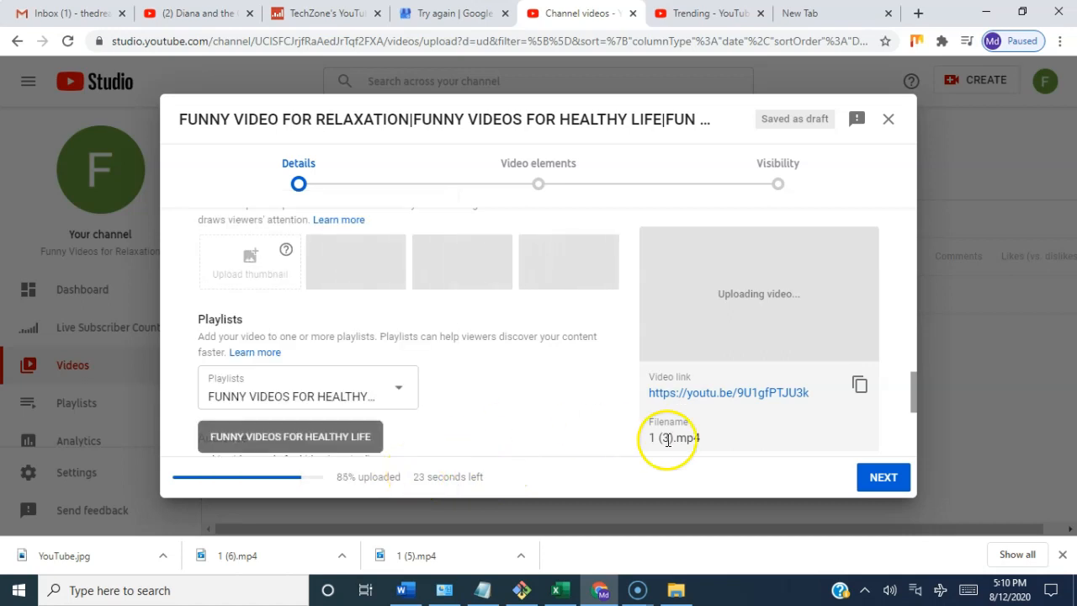
Step: Declare that the video is not made for kids and continue to the video elements
click(885, 478)
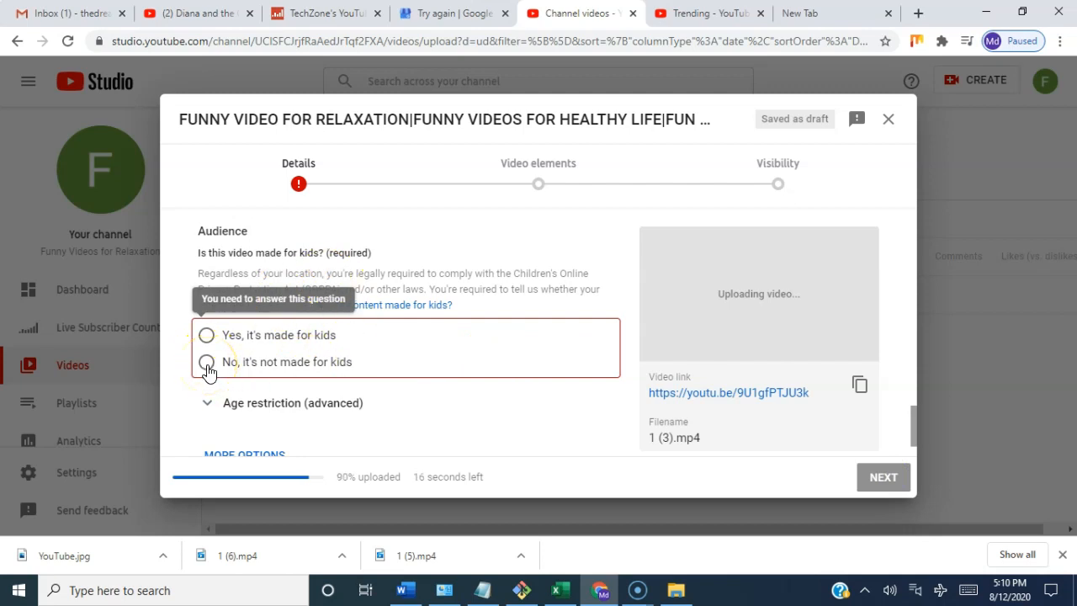
click(206, 363)
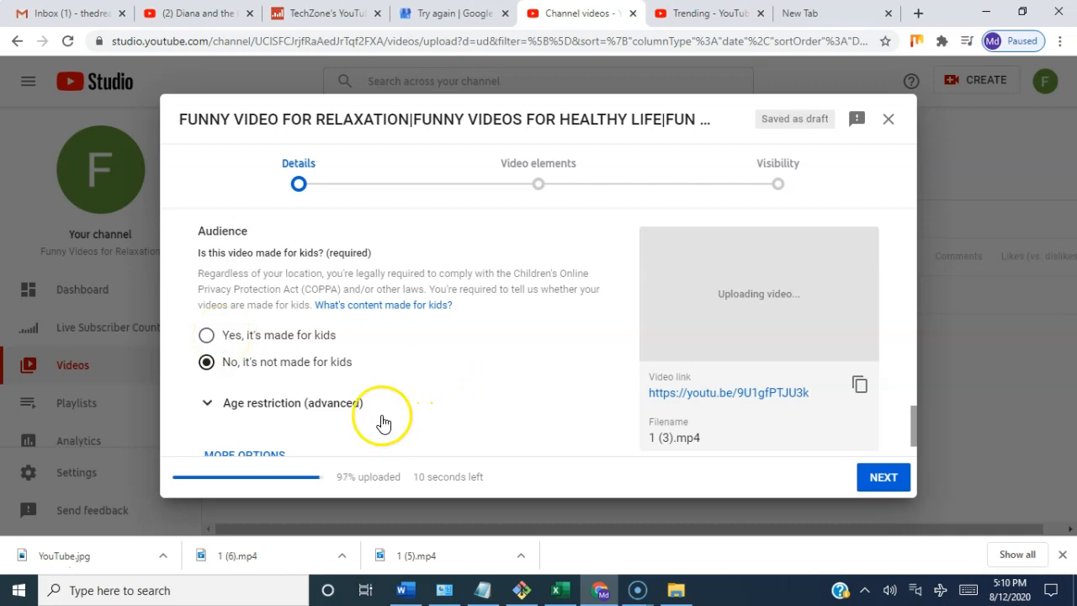
click(879, 479)
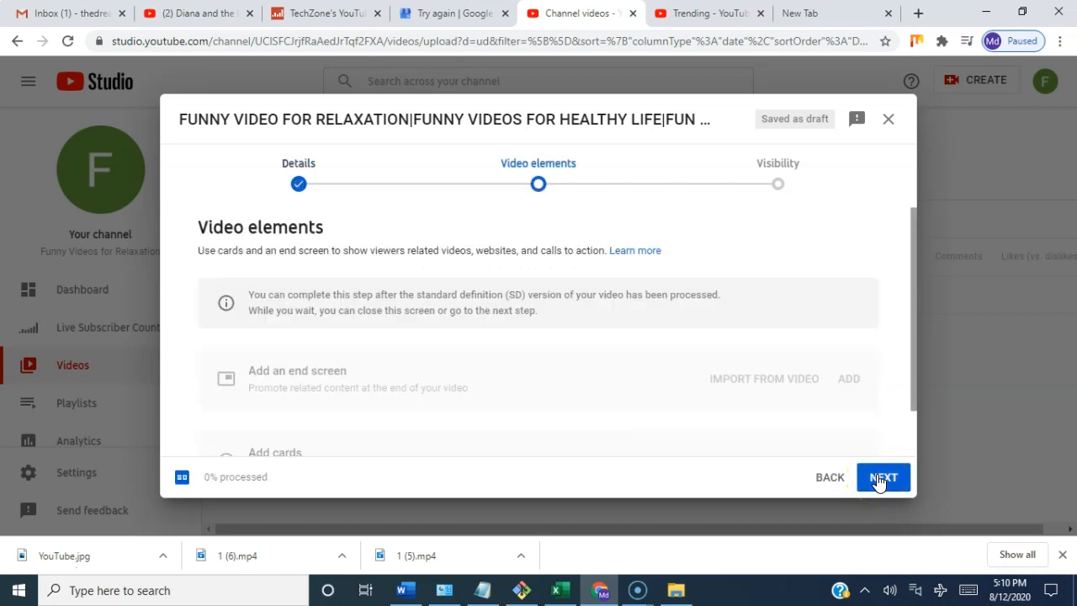
Step: Skip the video elements, set the visibility to Unlisted, and save the video
click(879, 479)
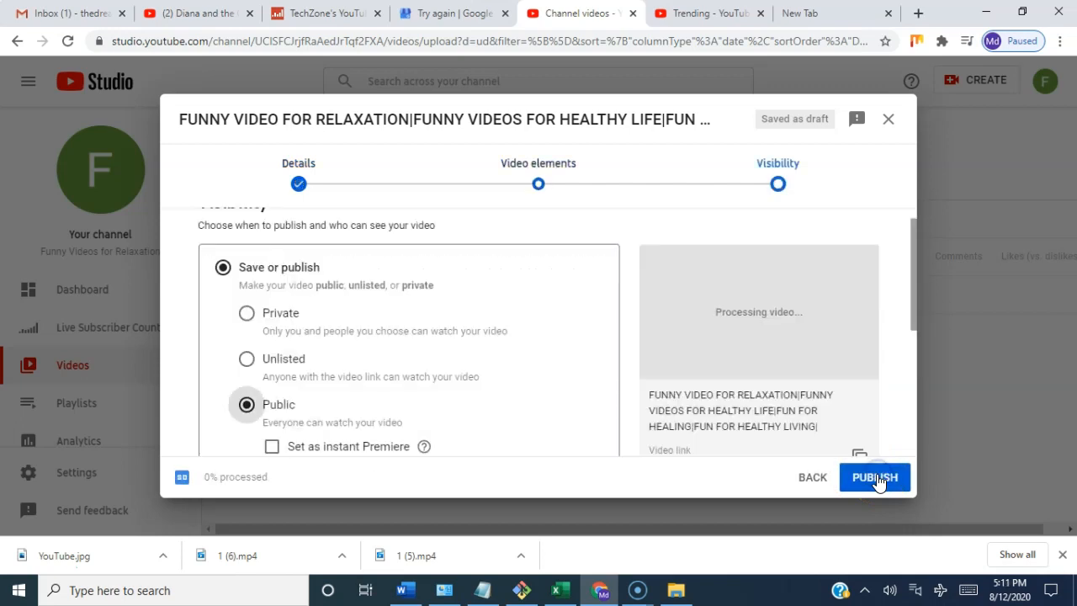
click(250, 364)
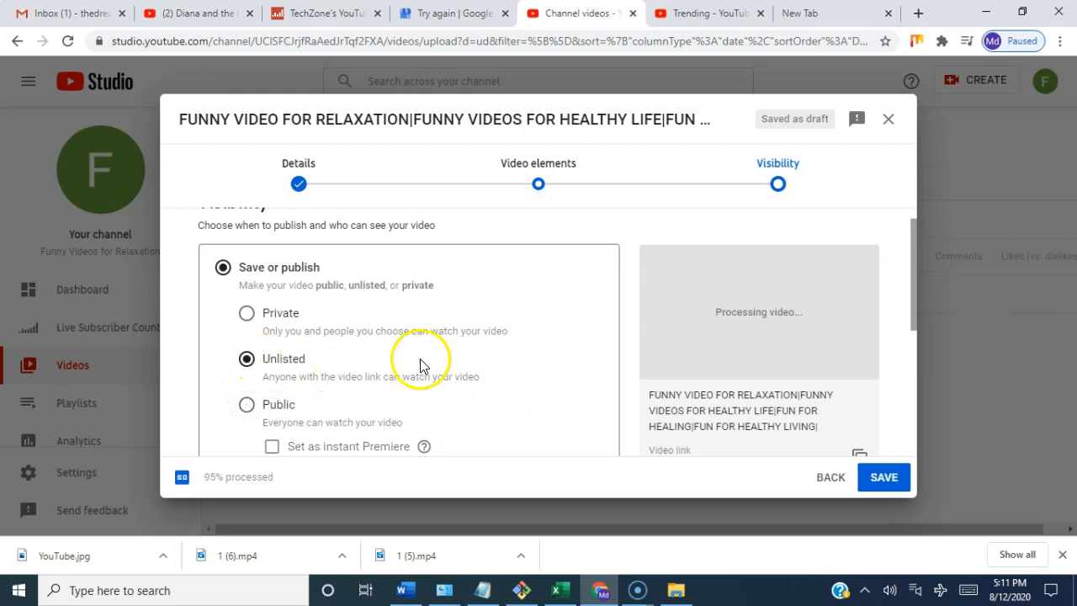
click(884, 478)
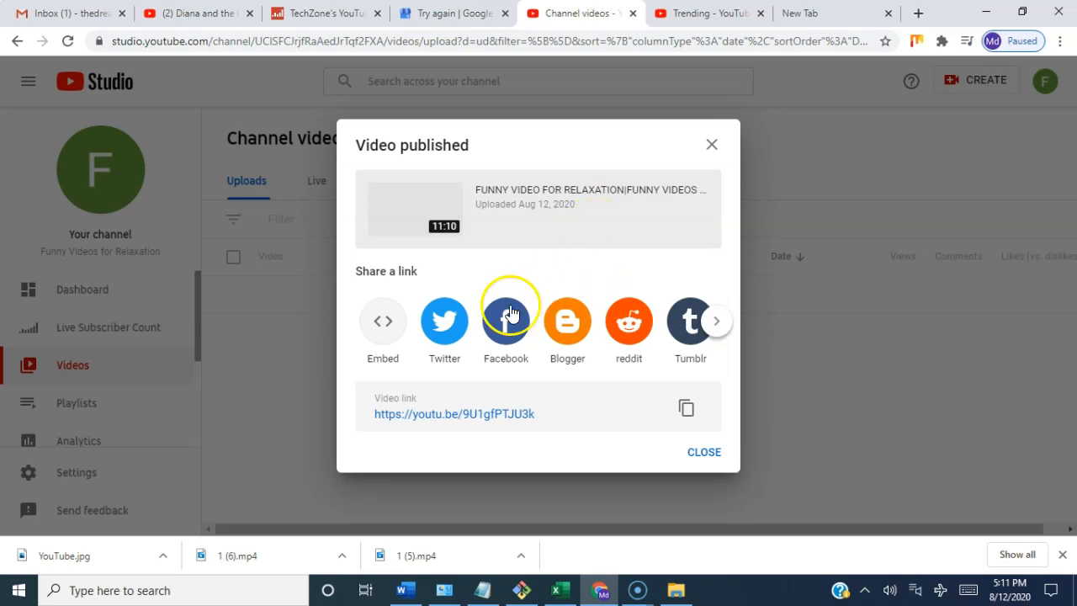
click(439, 333)
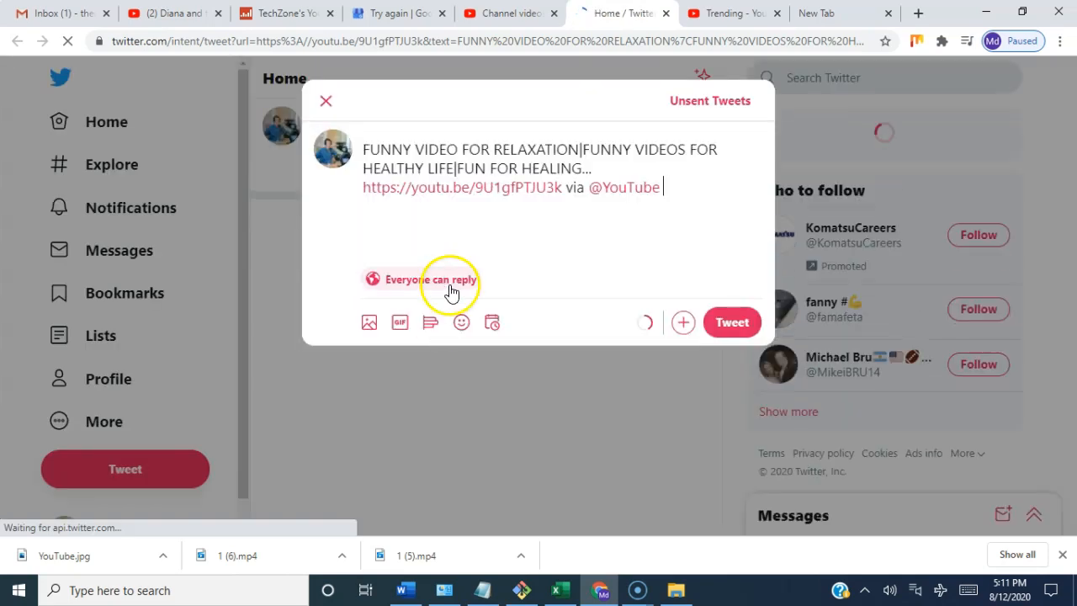
drag(566, 191, 671, 189)
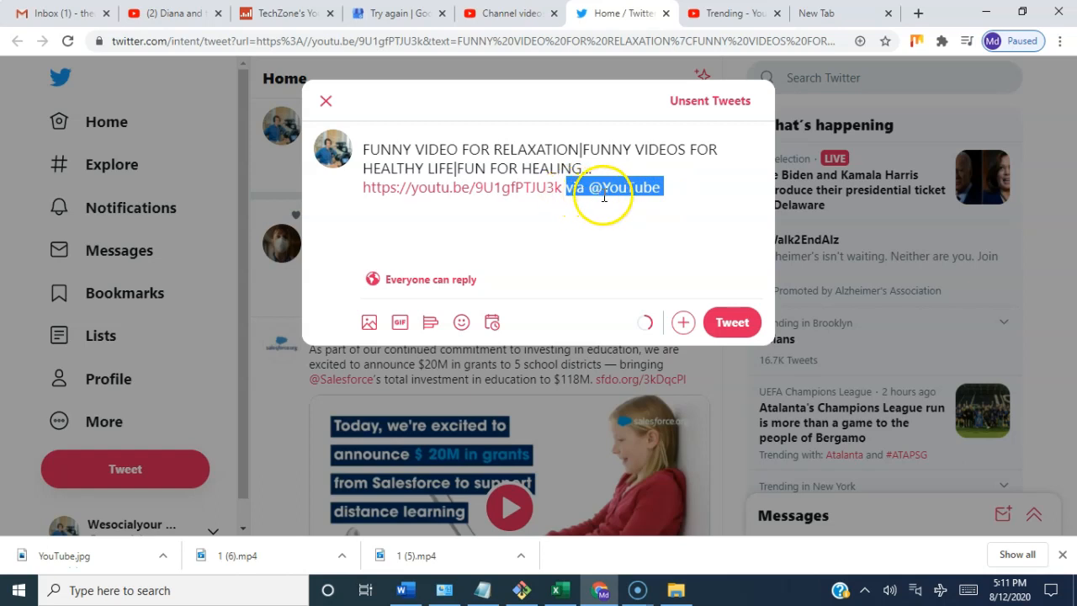
key(BackSpace)
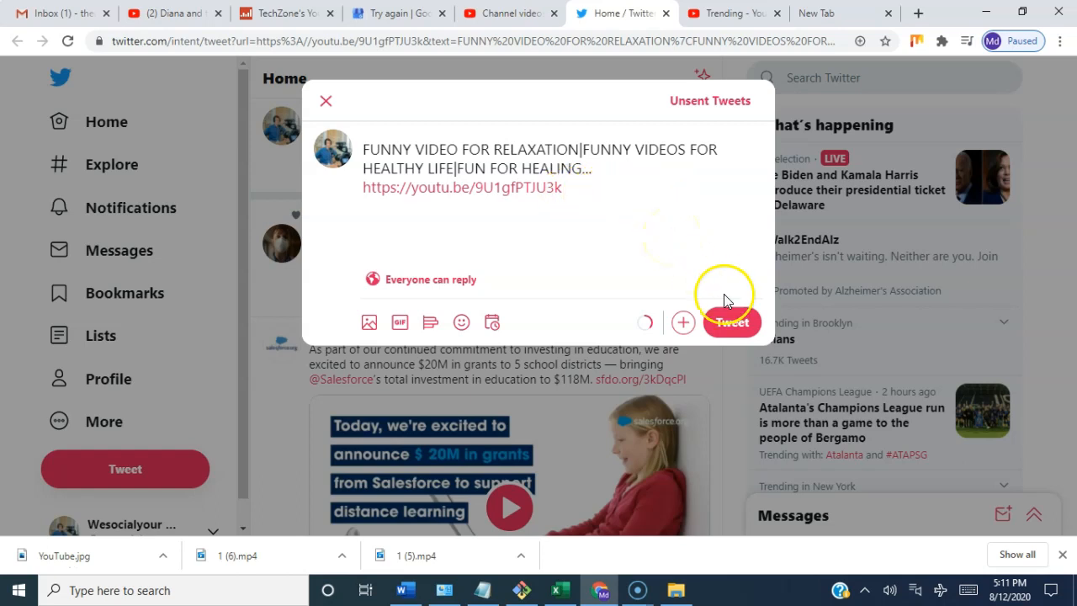
click(739, 328)
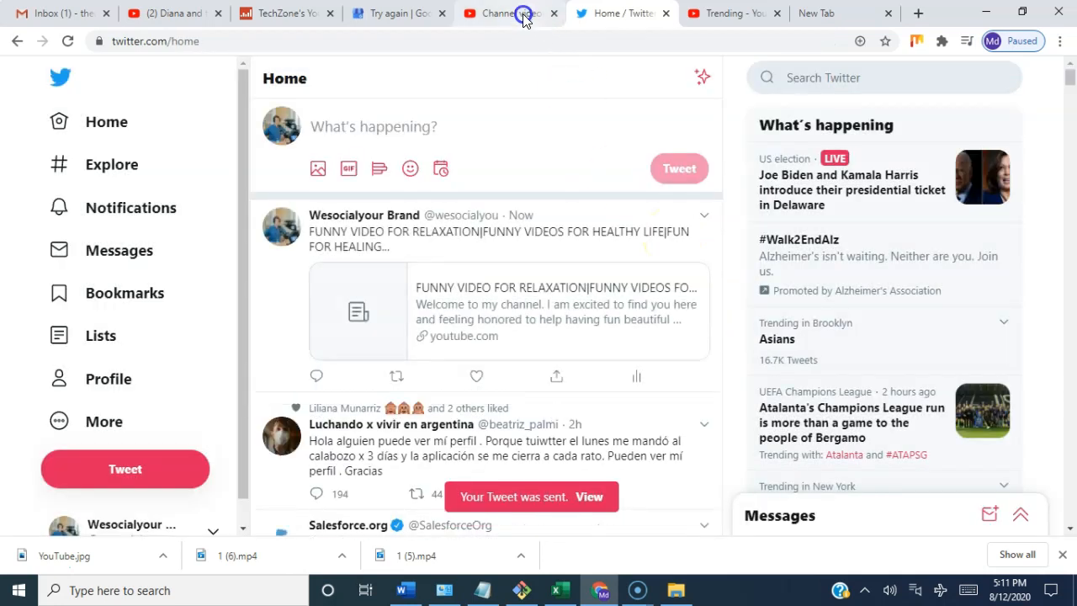
Step: Return to the published video's sharing dialog in YouTube Studio and view the remaining sharing options
click(510, 13)
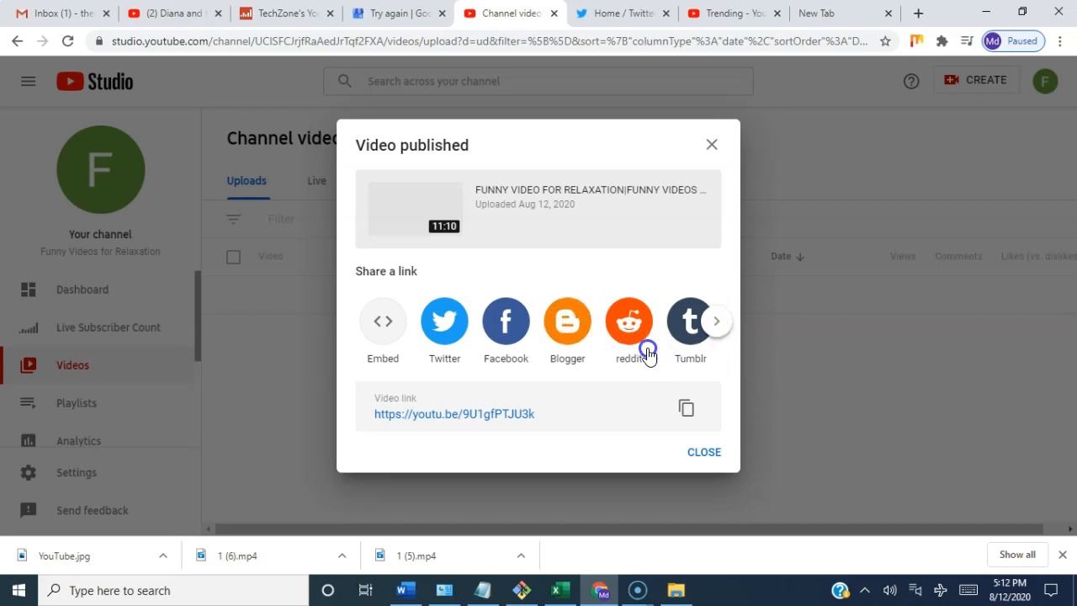
click(712, 327)
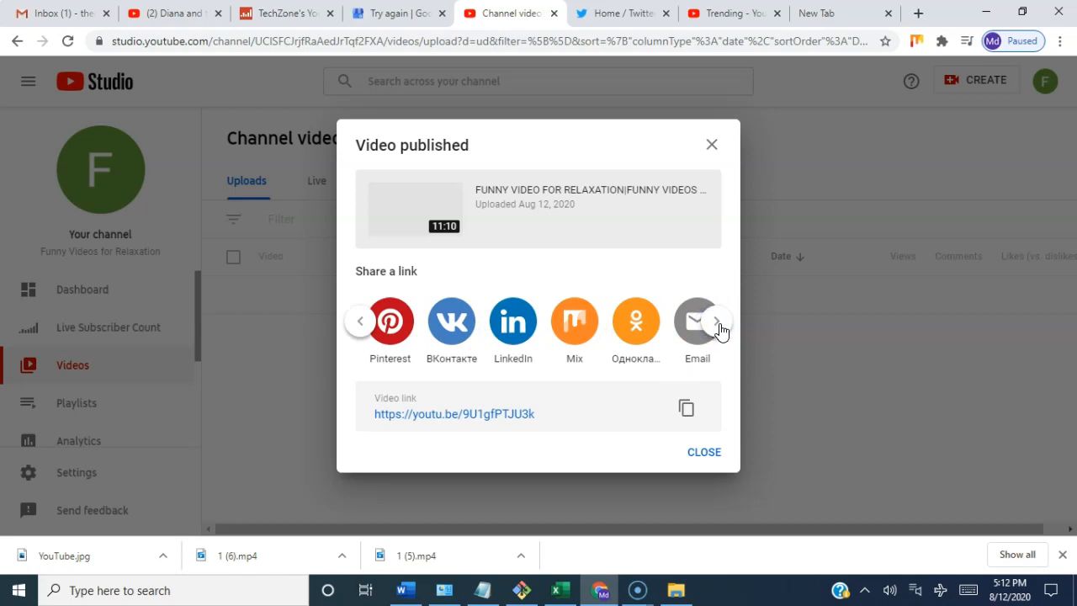
Step: Close the sharing dialog and publish the newly uploaded 11:10 video as Public, set as an instant Premiere
click(720, 327)
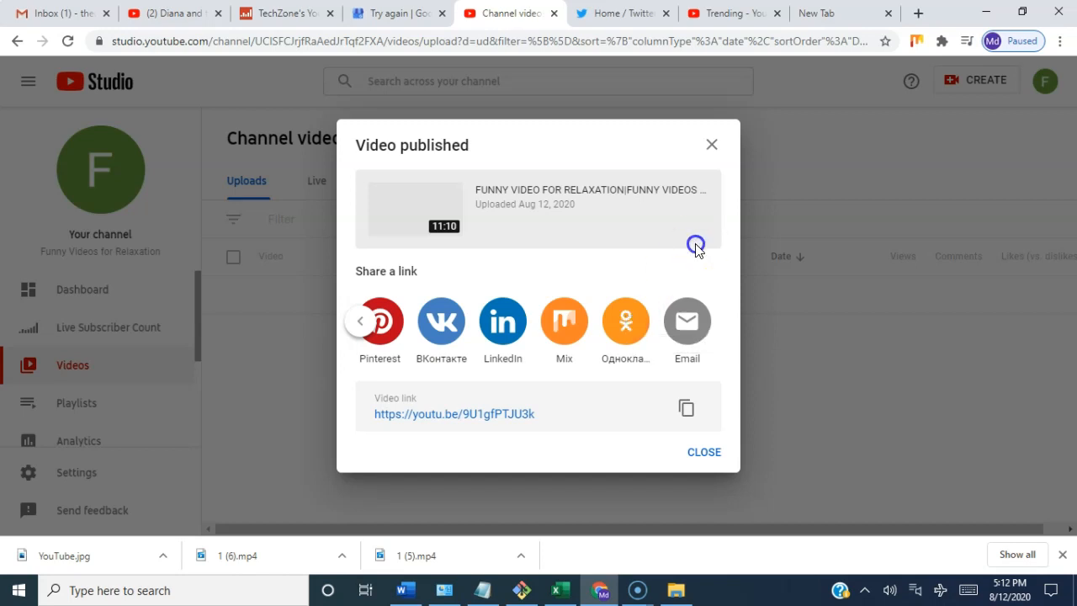
click(703, 452)
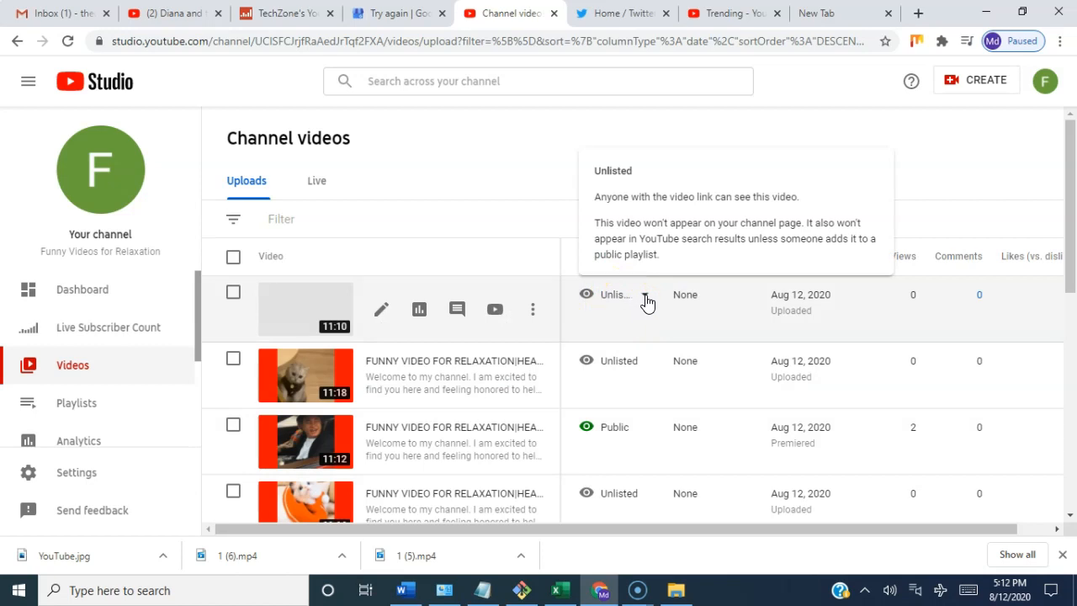
click(646, 299)
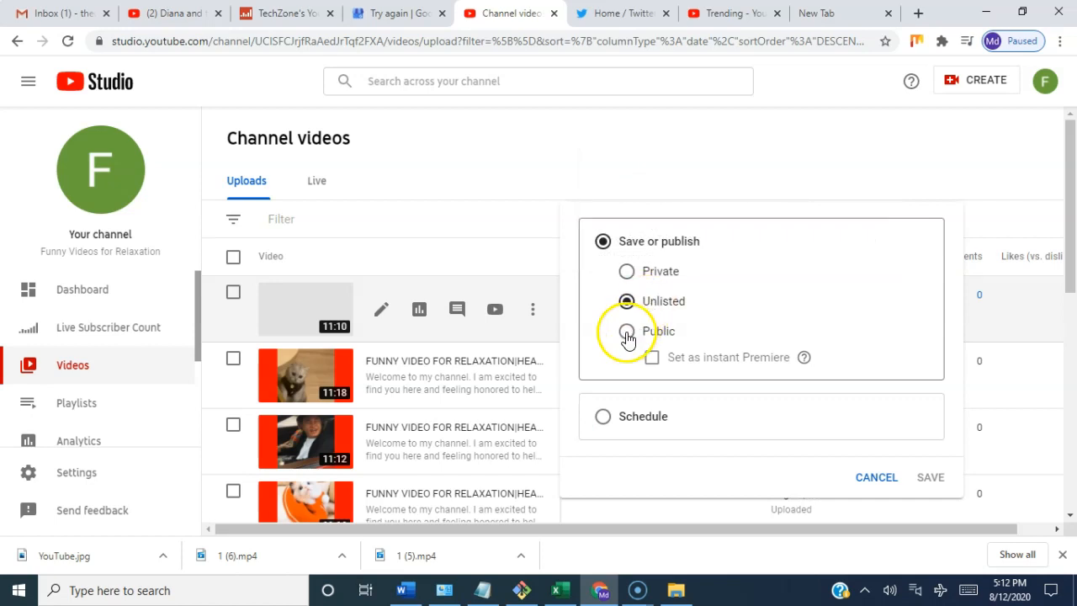
click(626, 333)
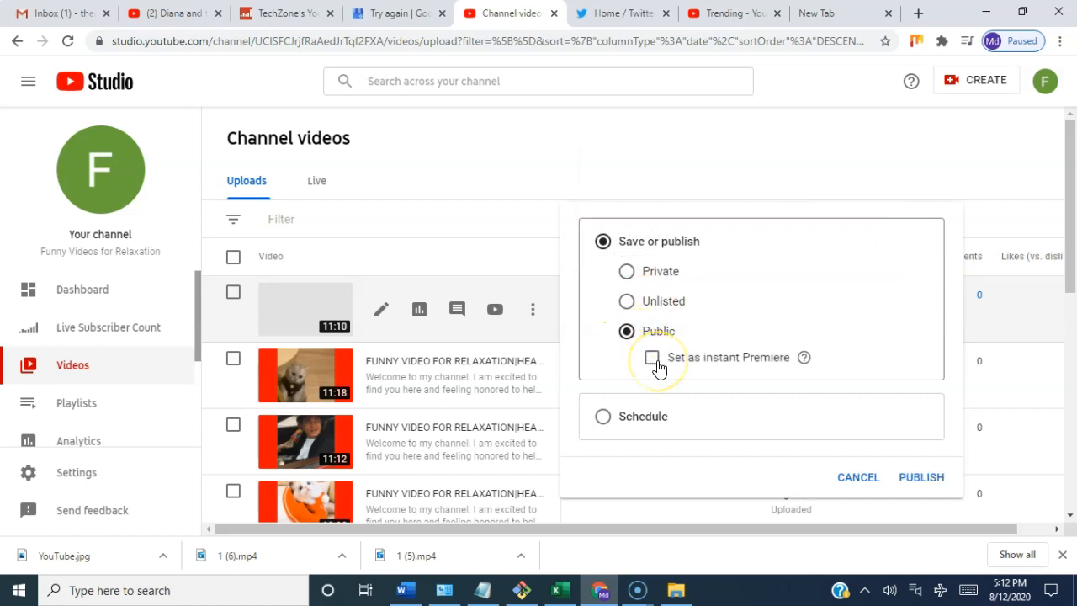
click(653, 358)
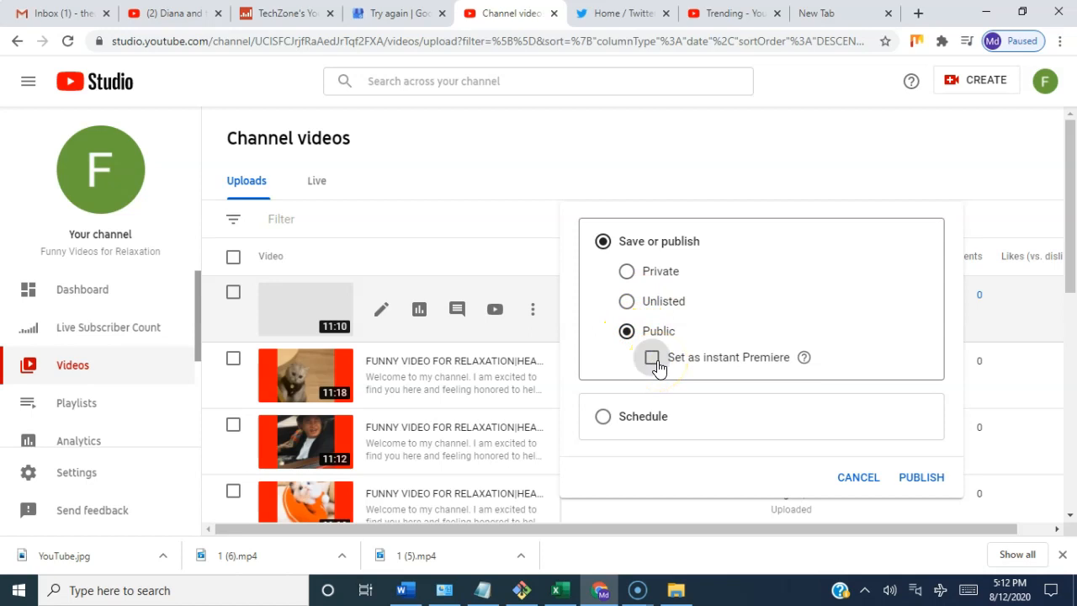
click(920, 477)
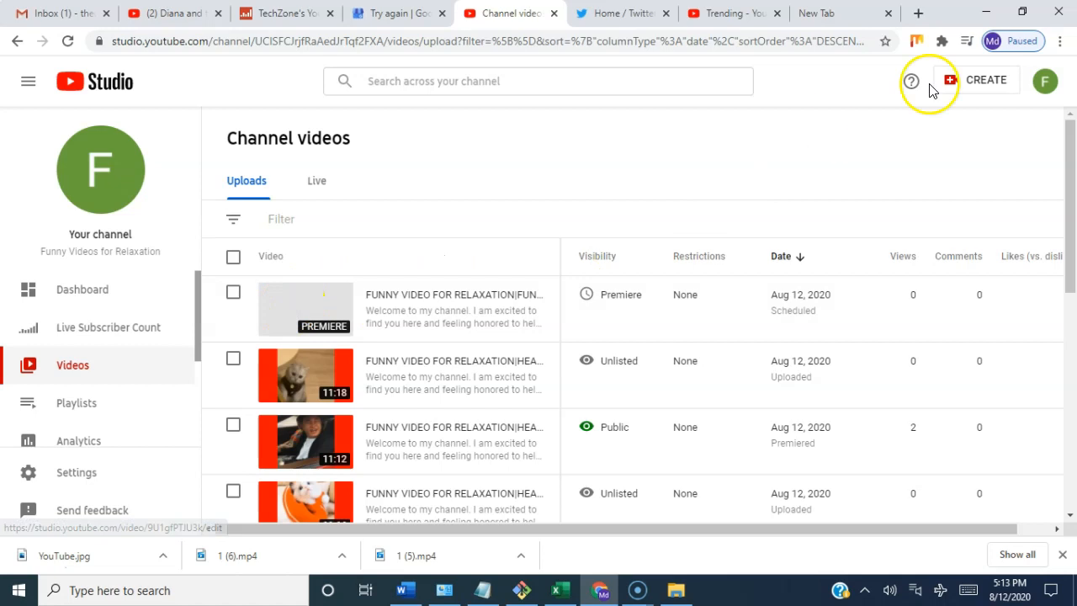
Step: Go to the account's own YouTube channel page and open the premiering video from the Uploads row
click(1047, 84)
click(906, 179)
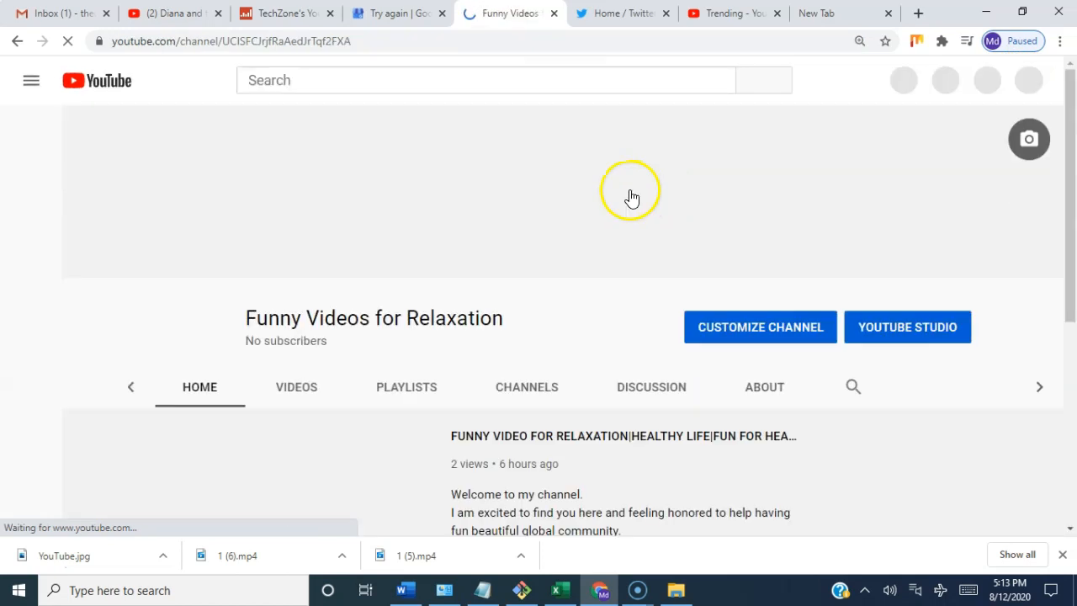
scroll(578, 331, down, 3)
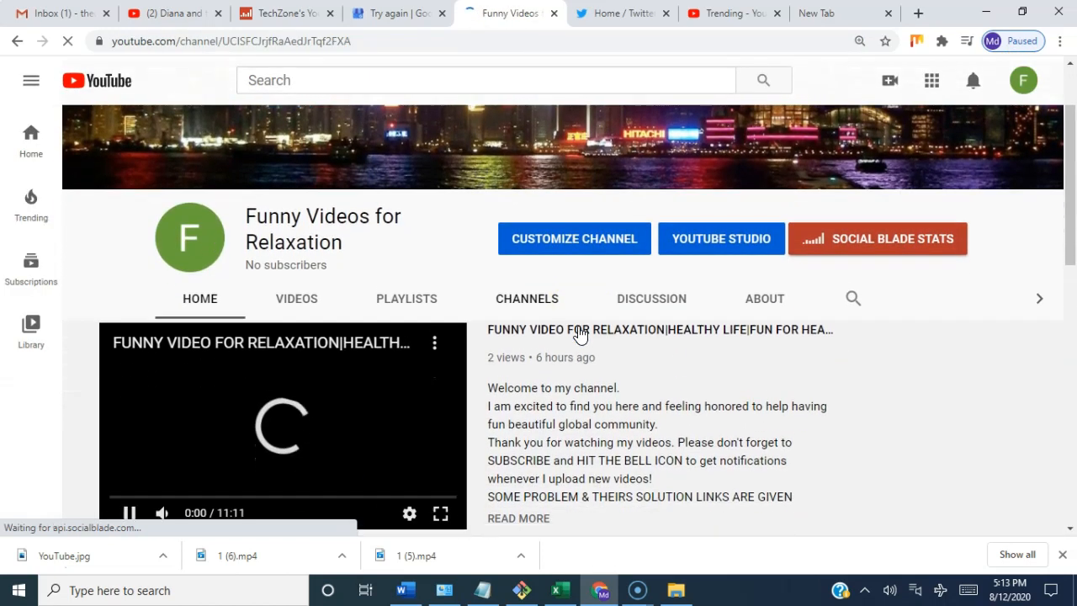
scroll(579, 322, down, 2)
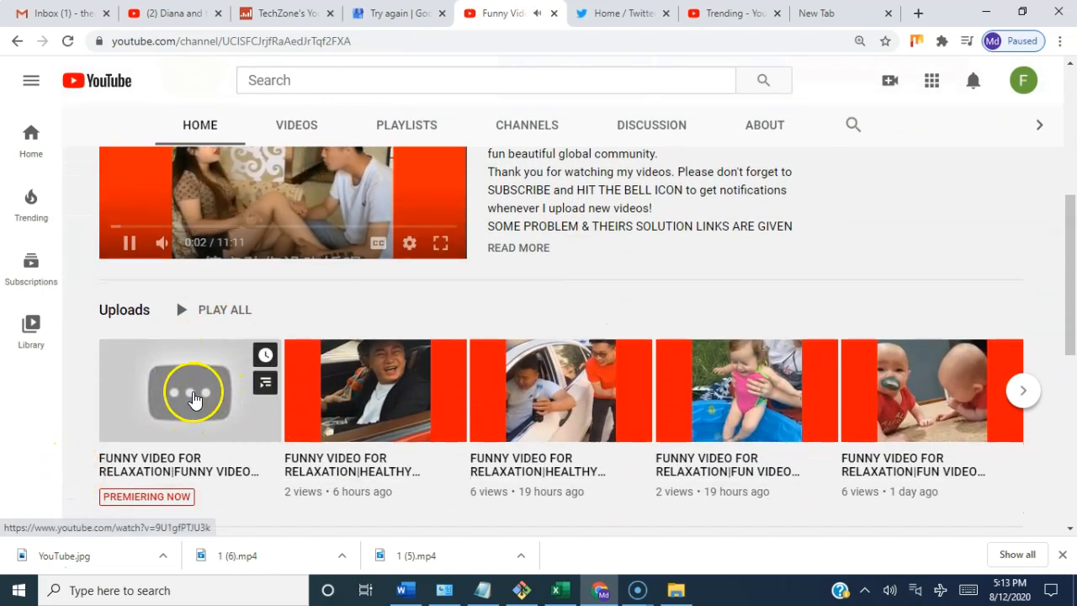
scroll(192, 398, down, 1)
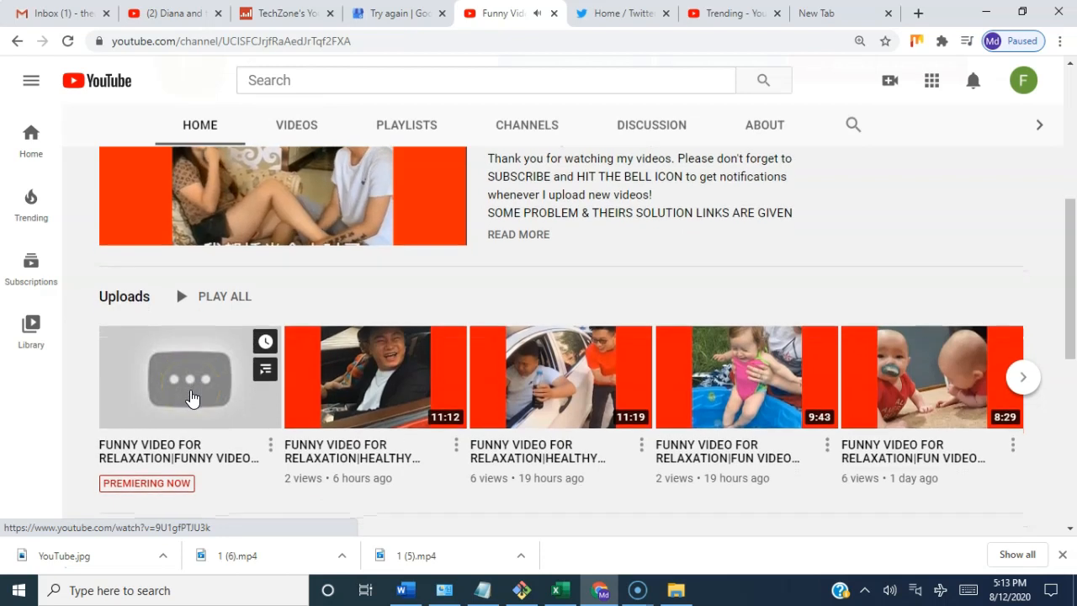
click(191, 379)
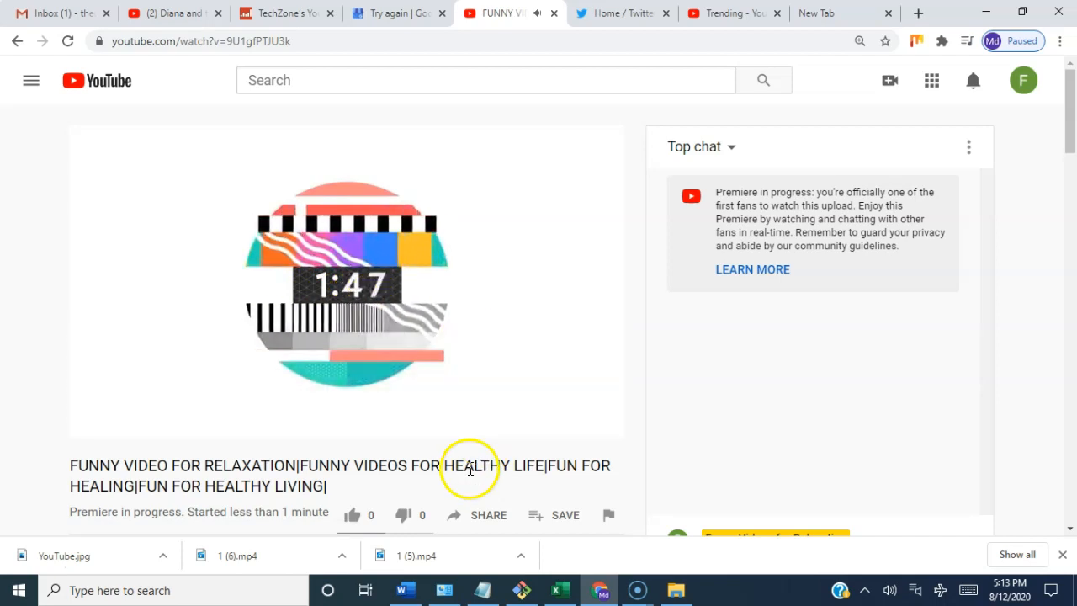
Step: Open the premiering video's details for editing and start its end screen by importing the elements from the latest video
scroll(469, 471, down, 2)
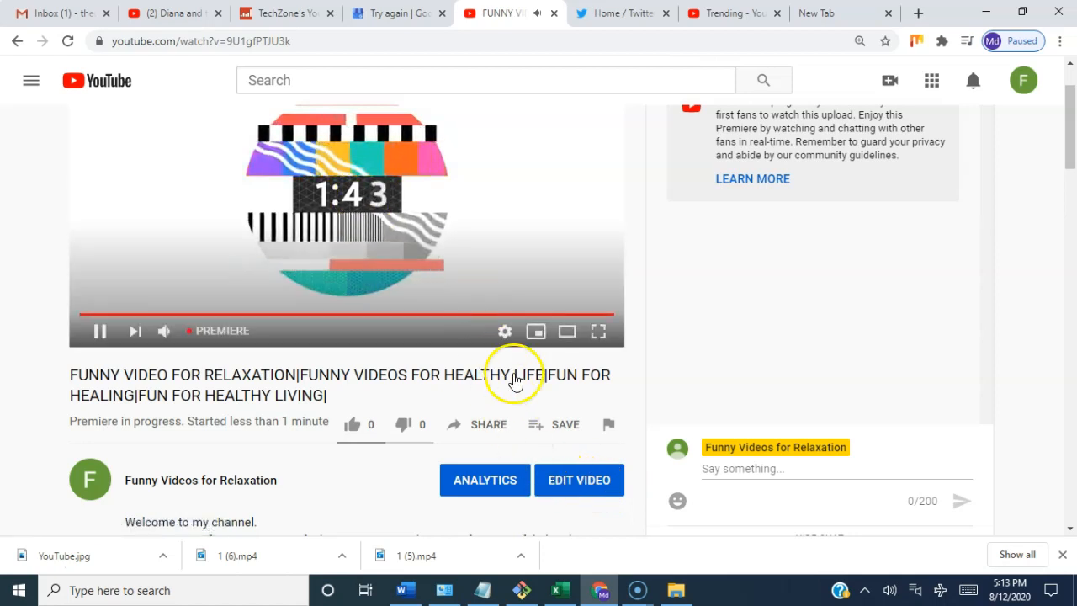
click(577, 481)
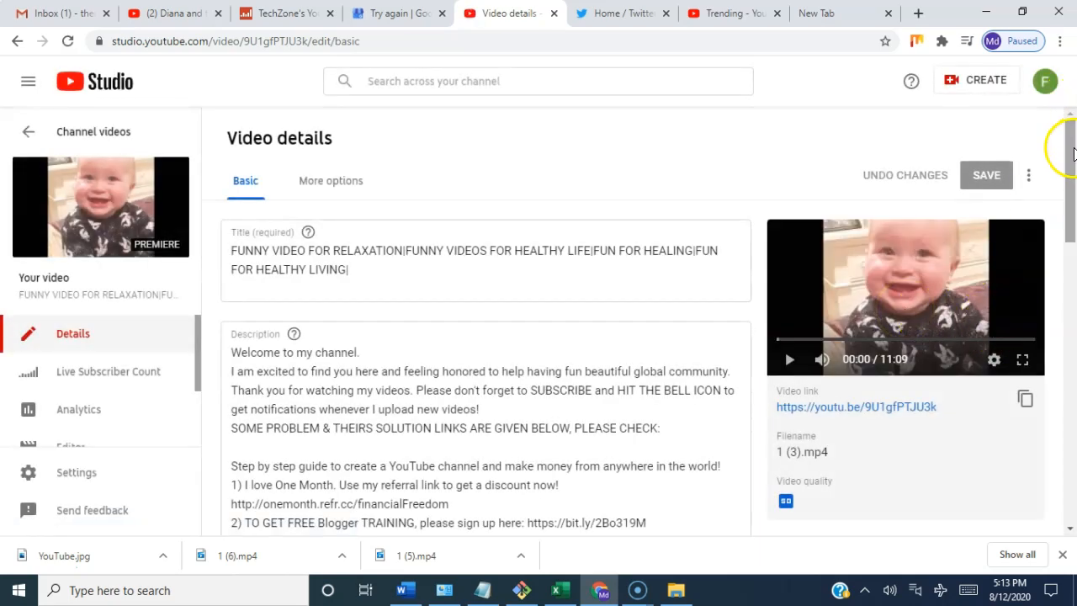
drag(1074, 151, 1074, 254)
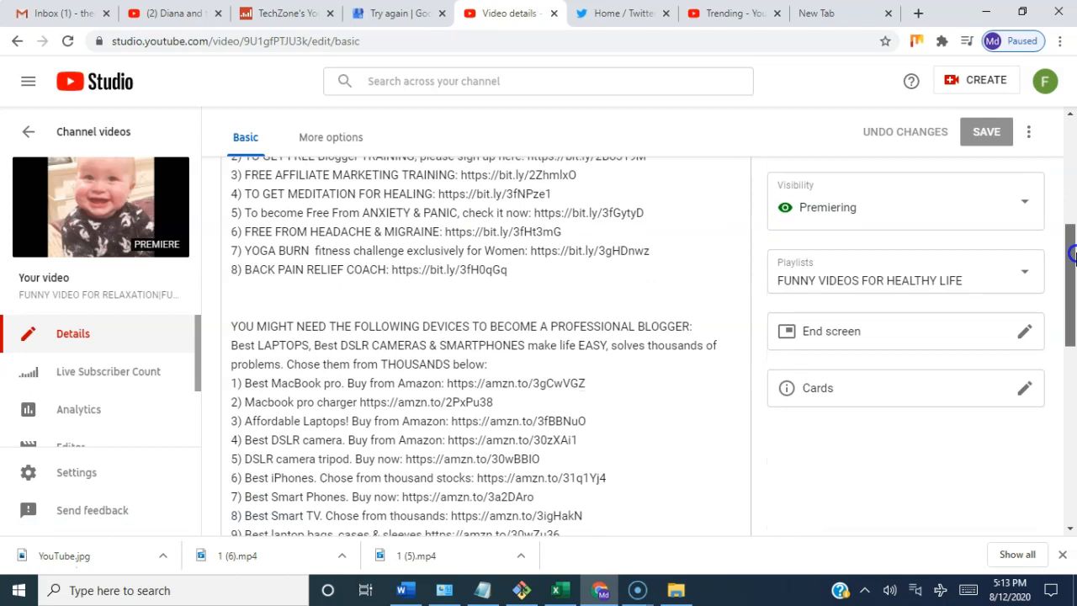
click(841, 340)
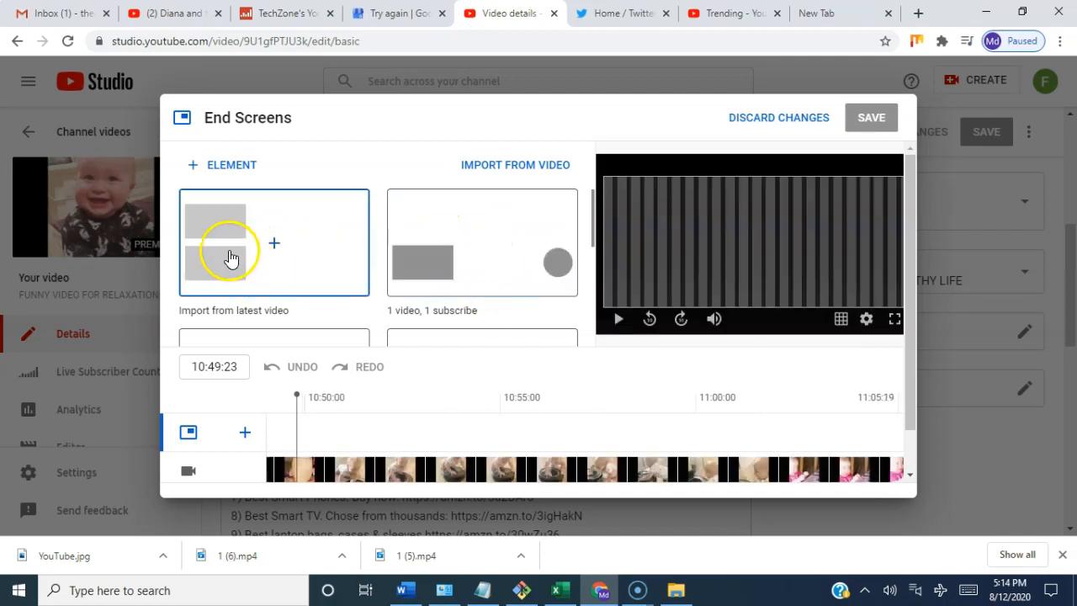
click(230, 257)
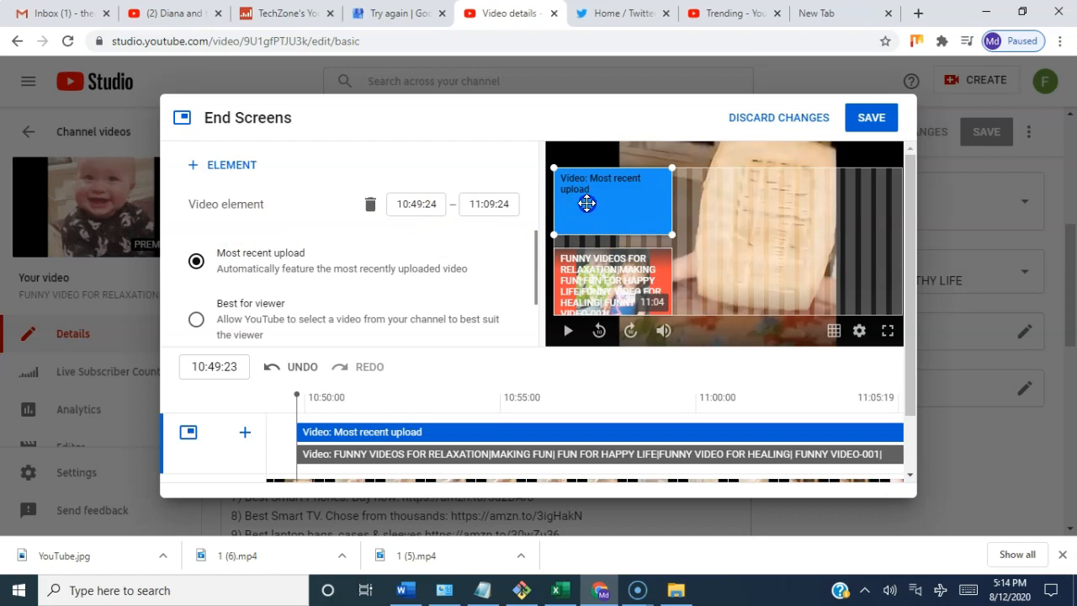
Step: Add another video element to the end screen, featuring the channel's specific video ending in "FUN VIDEO-008"
click(232, 168)
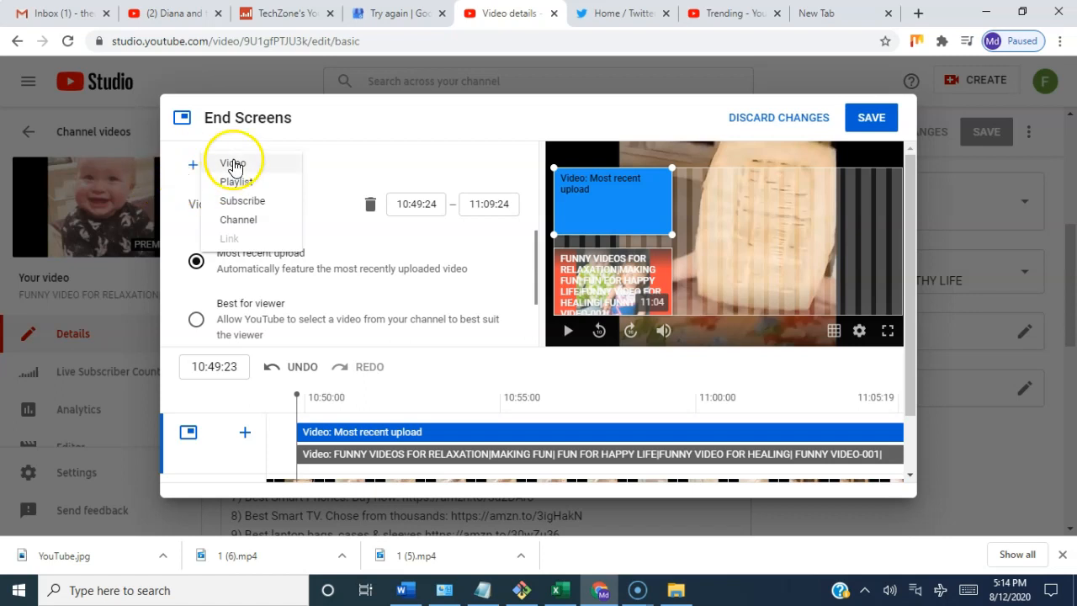
click(233, 163)
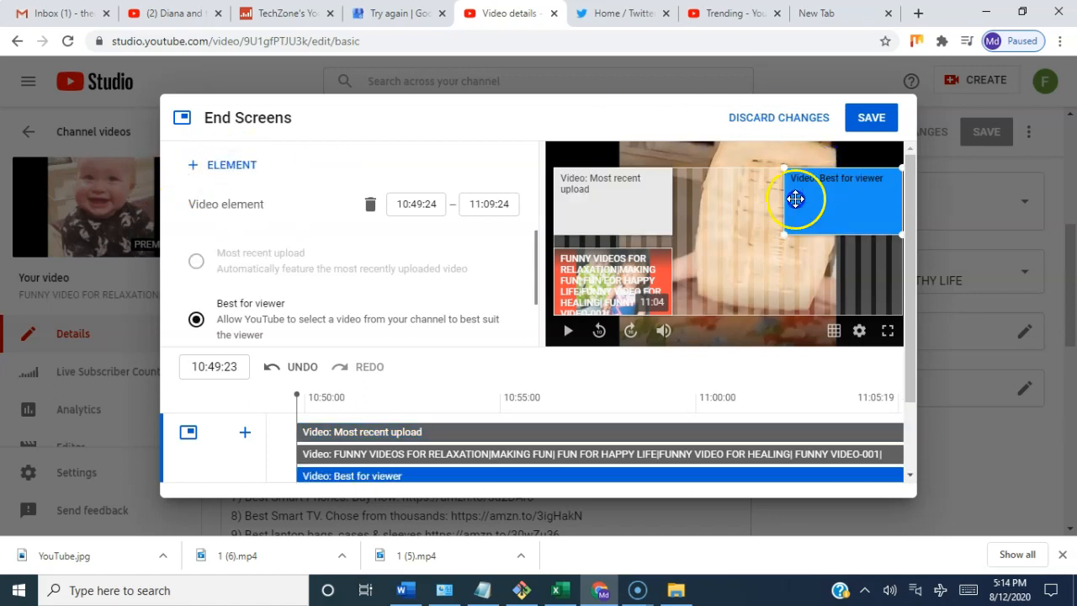
drag(536, 277, 534, 313)
click(195, 320)
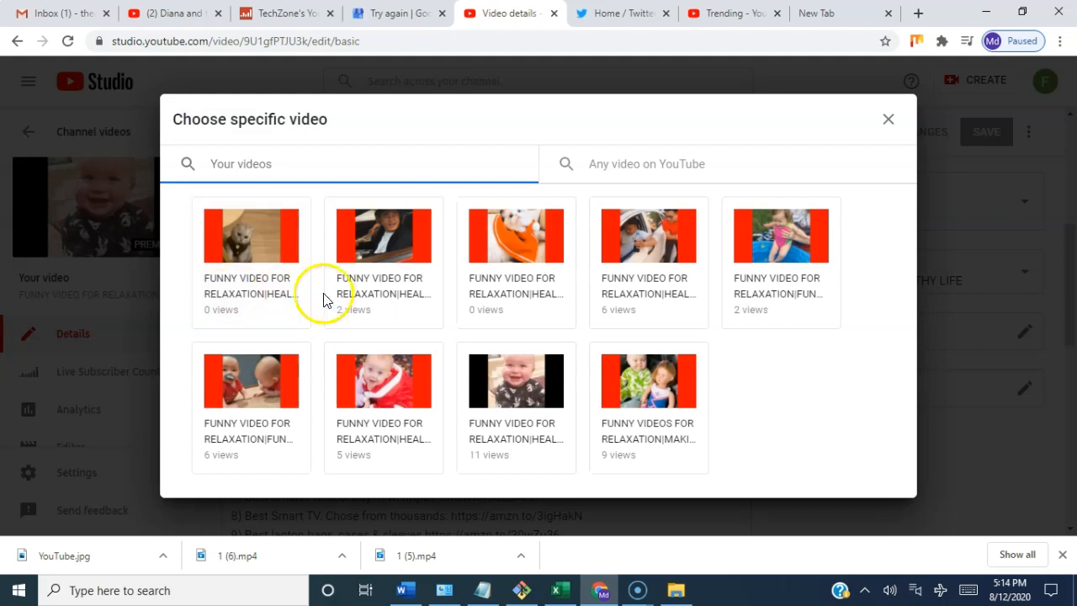
click(380, 258)
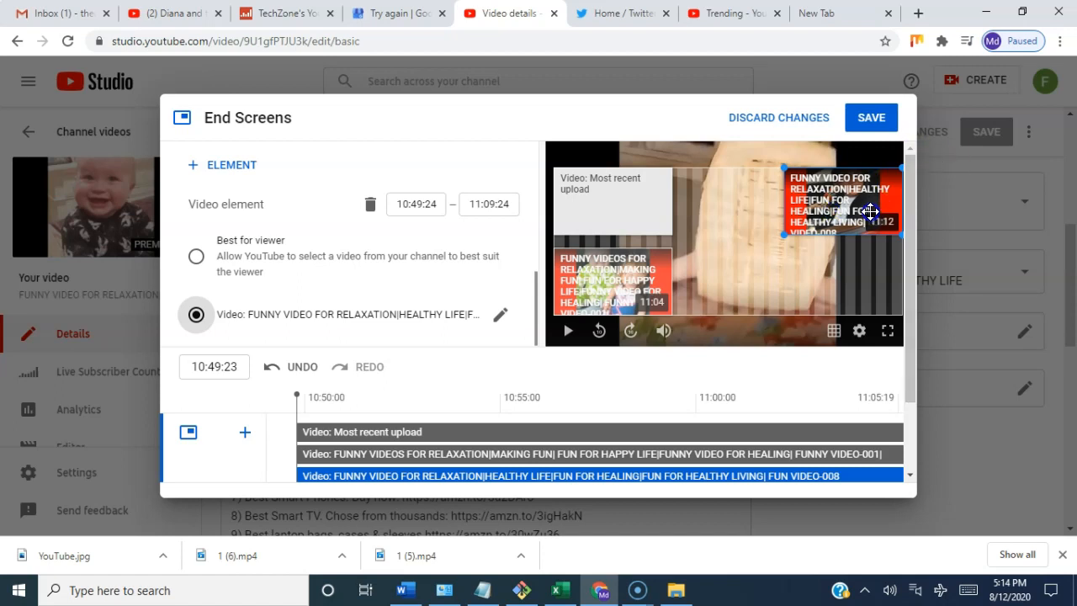
Step: Change the "Most recent upload" end screen element to the specific video ending in "FUN VIDEO-005" and save the end screen
click(593, 206)
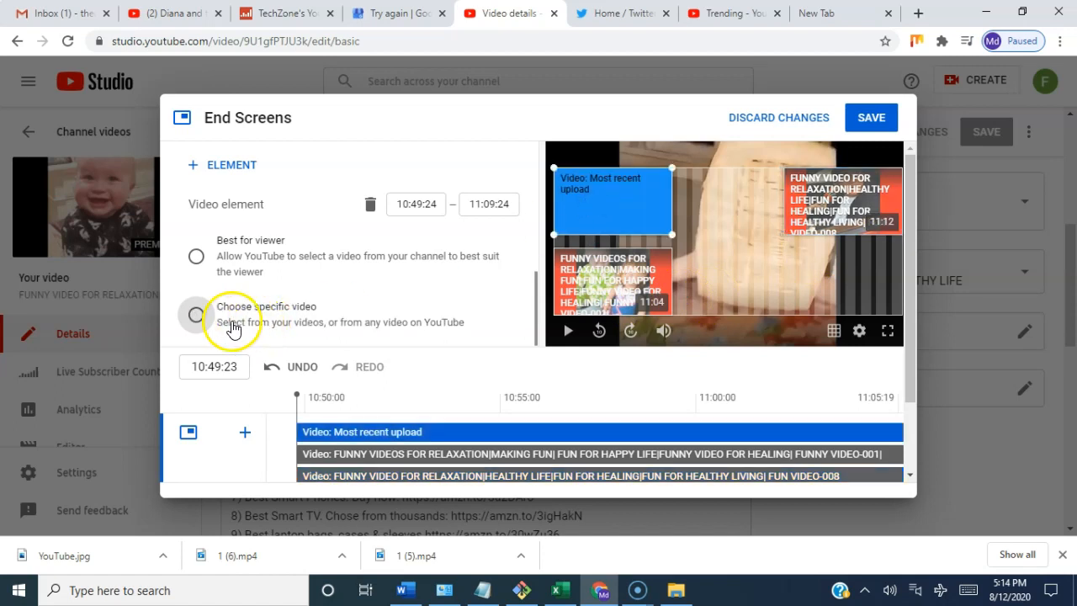
scroll(318, 327, down, 1)
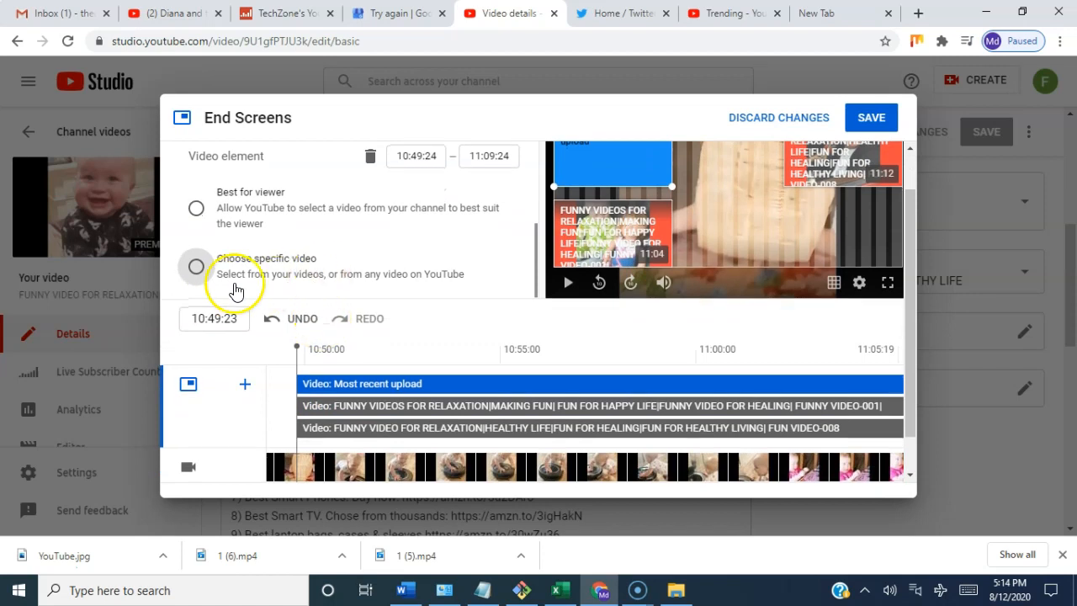
click(197, 268)
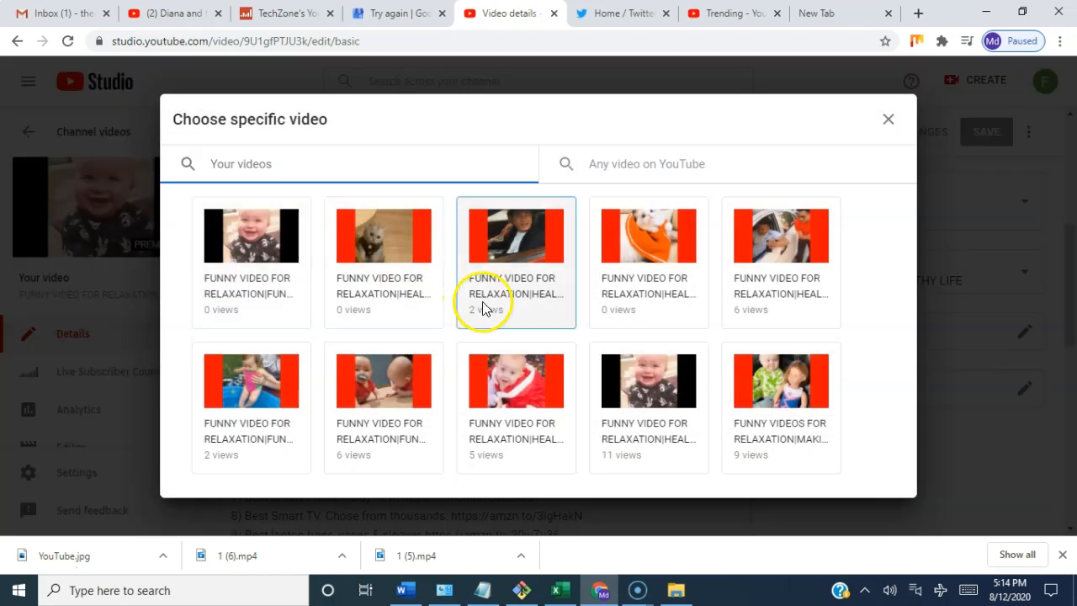
click(789, 245)
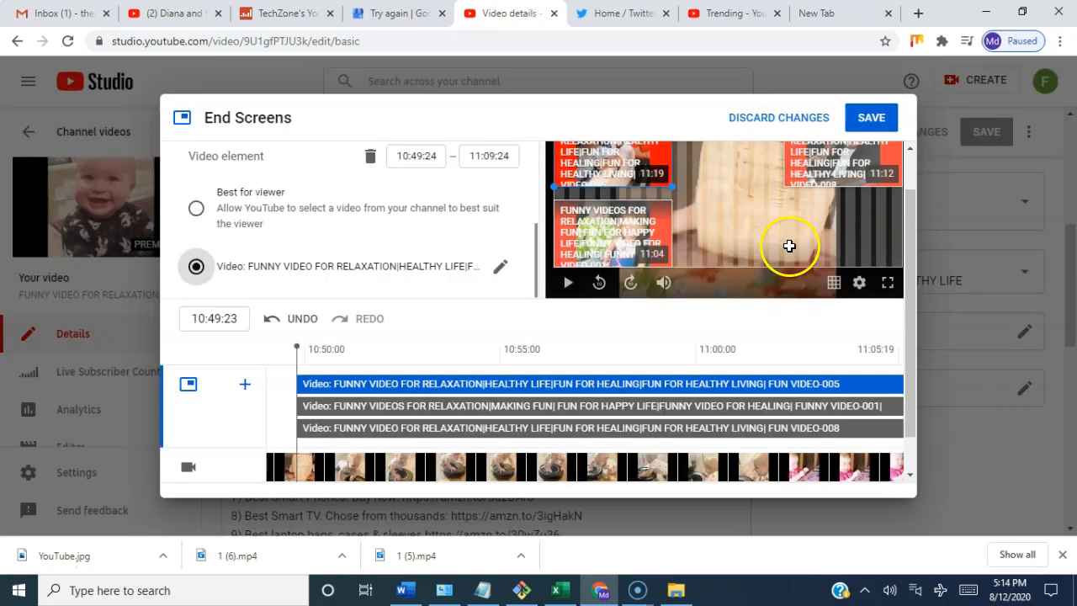
click(875, 118)
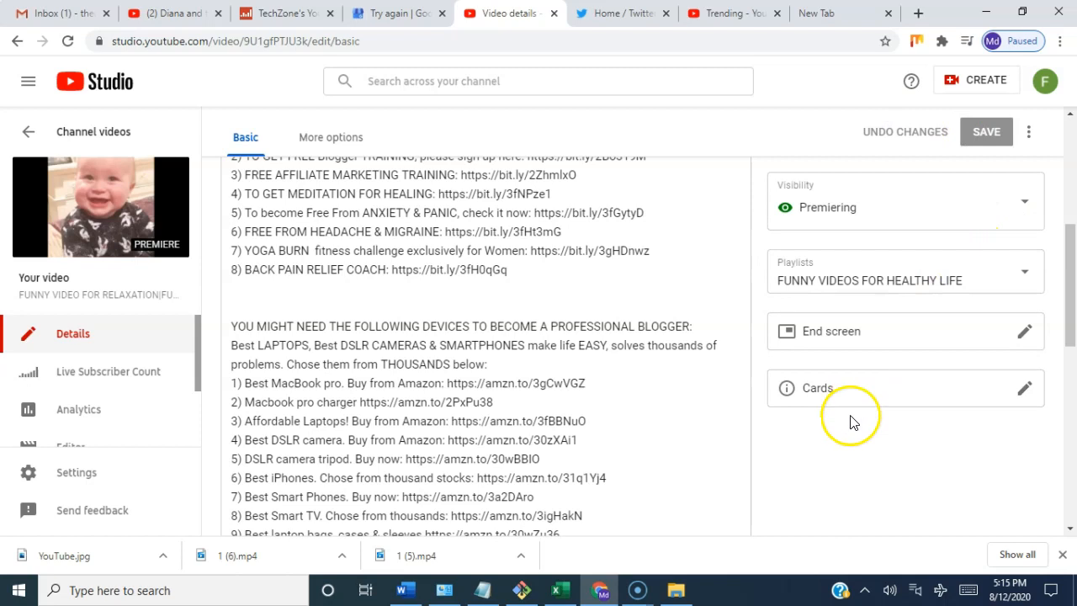
Step: Add a video card at 00:00:00 linking to the channel's "FUNNY VIDEO FOR RELAXATION|FUN VIDEO FOR HEA…" video with two babies, and save the cards
click(887, 398)
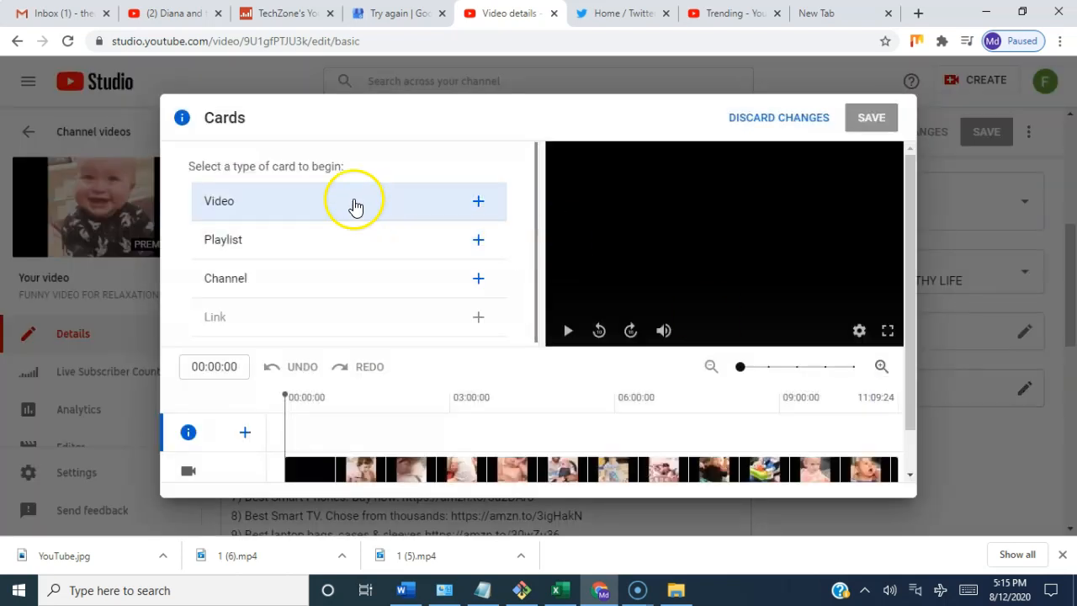
click(292, 210)
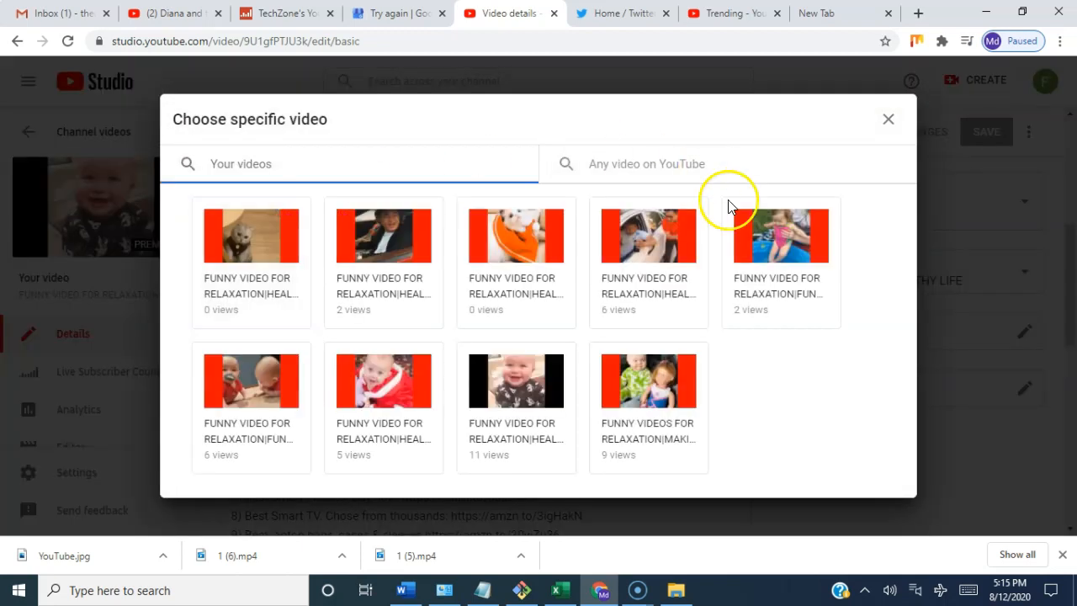
click(246, 377)
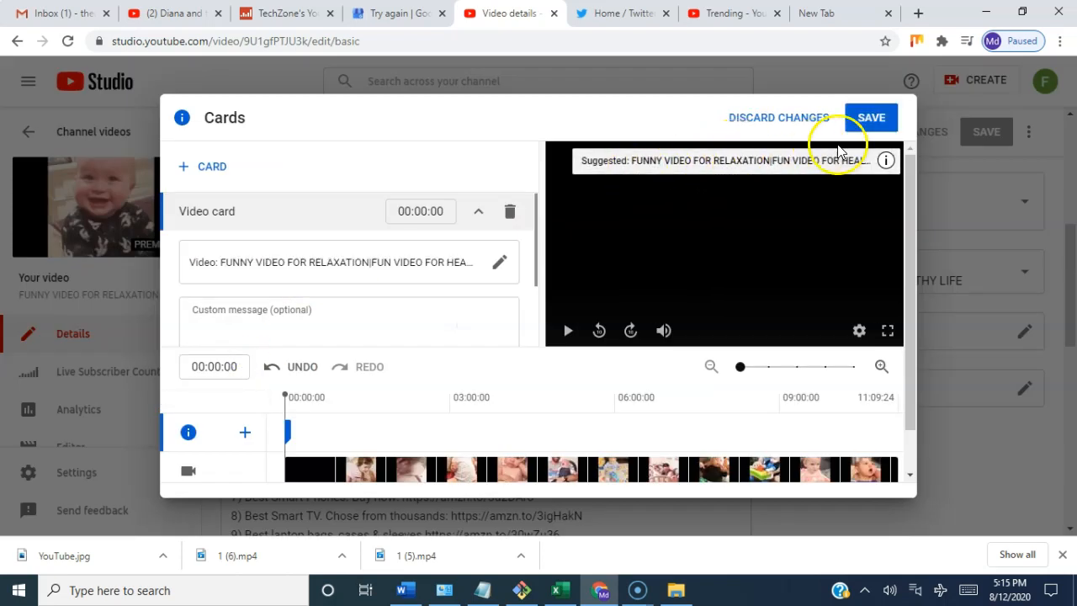
click(871, 122)
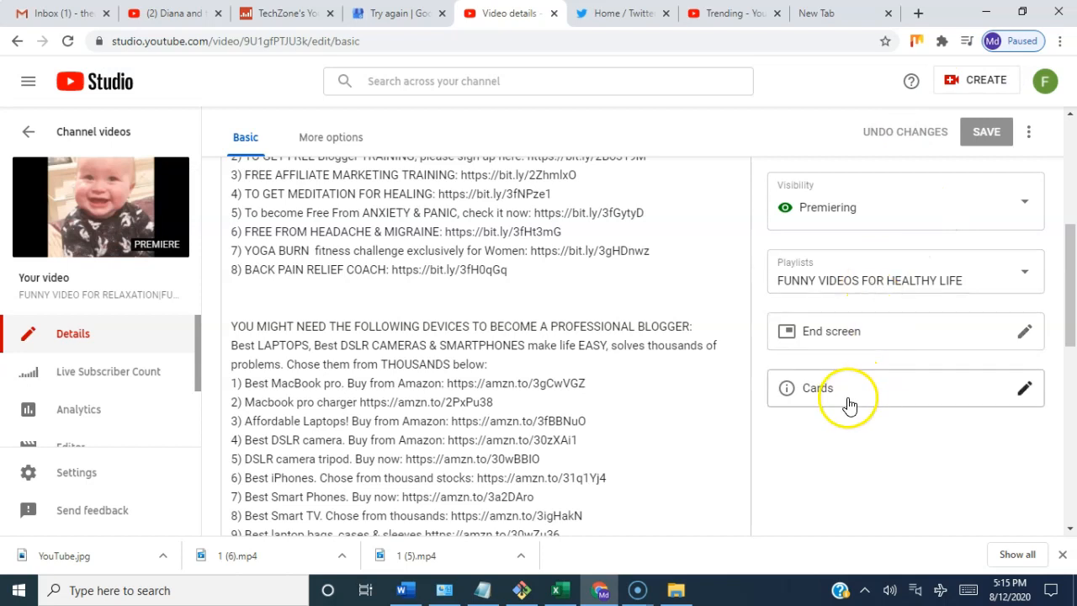
Step: View the video on YouTube, pausing, seeking near the end and resuming playback to check it, and look over its watch page
click(99, 208)
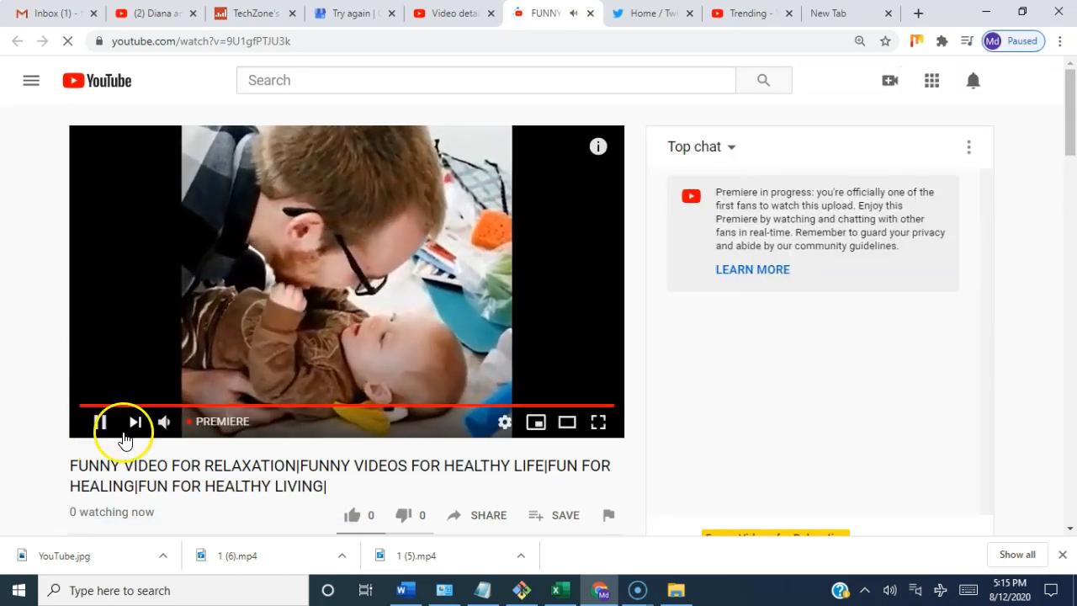
click(99, 425)
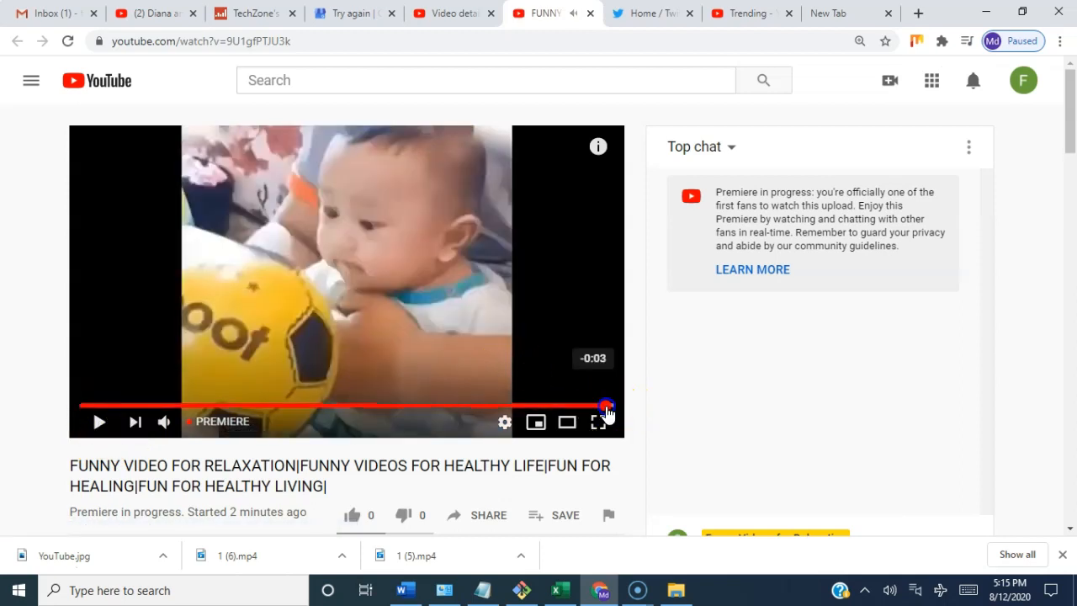
click(606, 407)
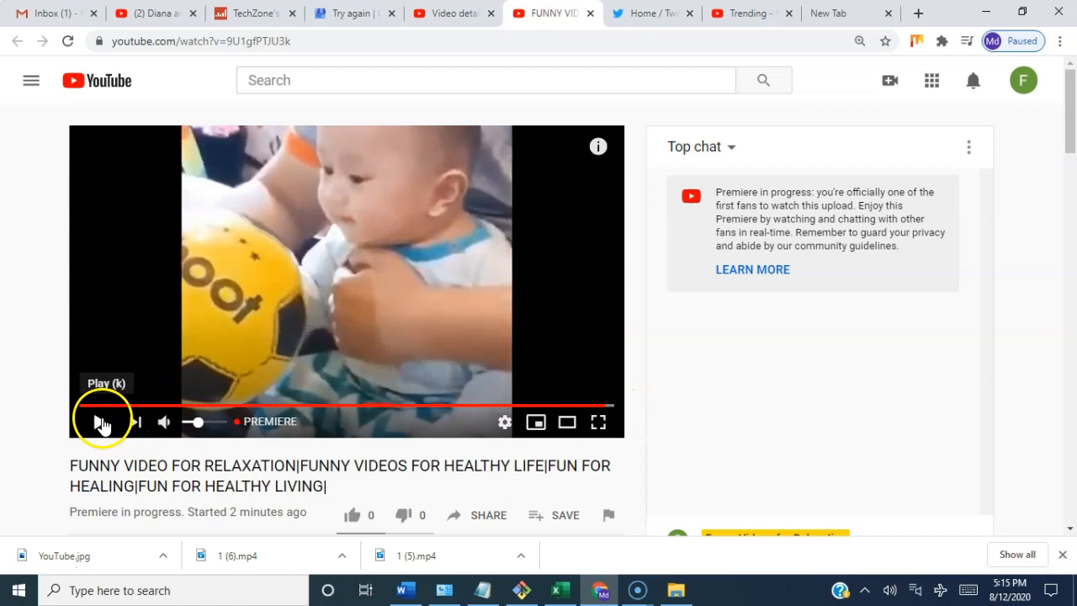
click(100, 422)
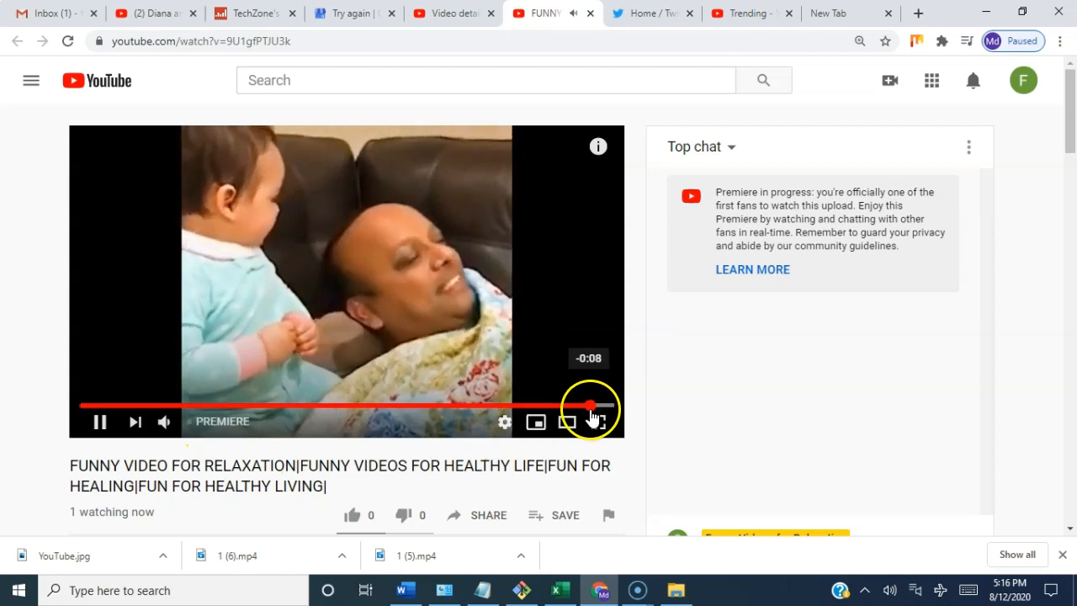
scroll(597, 454, down, 1)
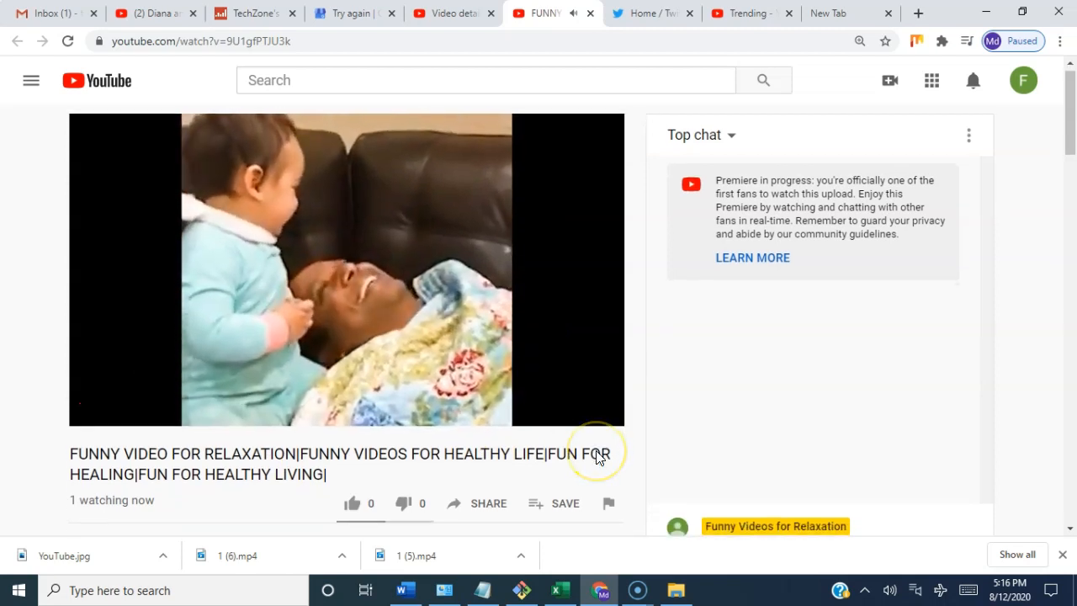
scroll(597, 457, down, 1)
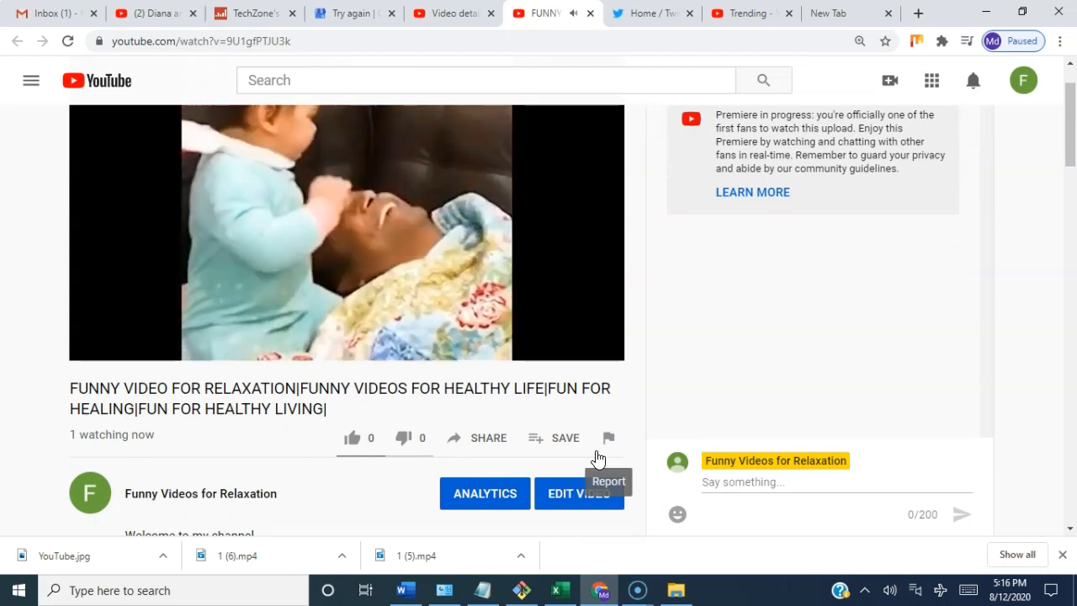
Step: Watch the Premiere's playback on its watch page and pause the video near its end
scroll(598, 459, up, 1)
scroll(598, 459, down, 2)
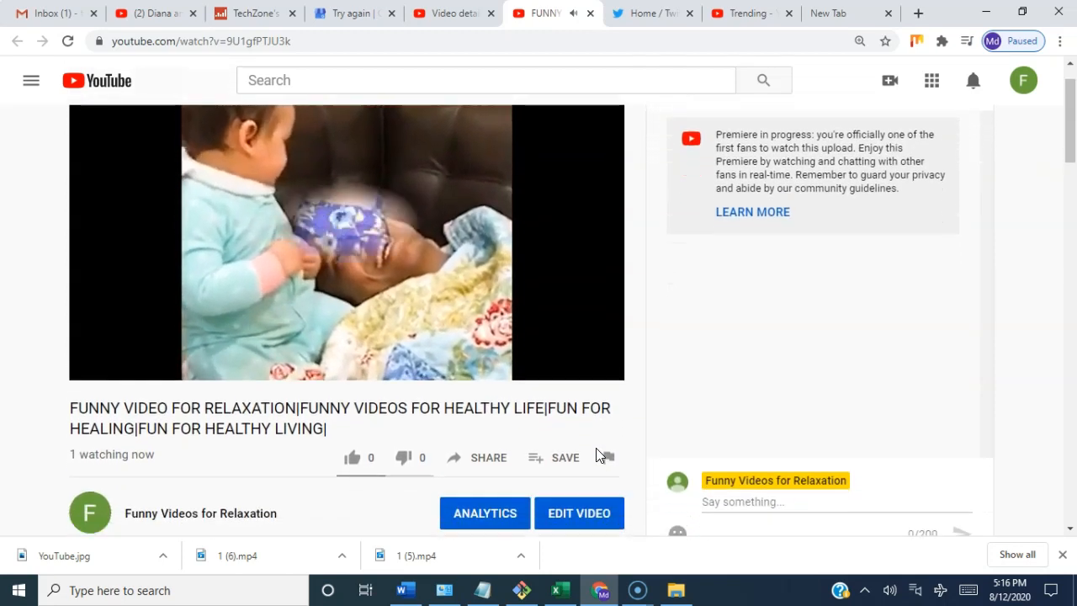
scroll(596, 455, up, 2)
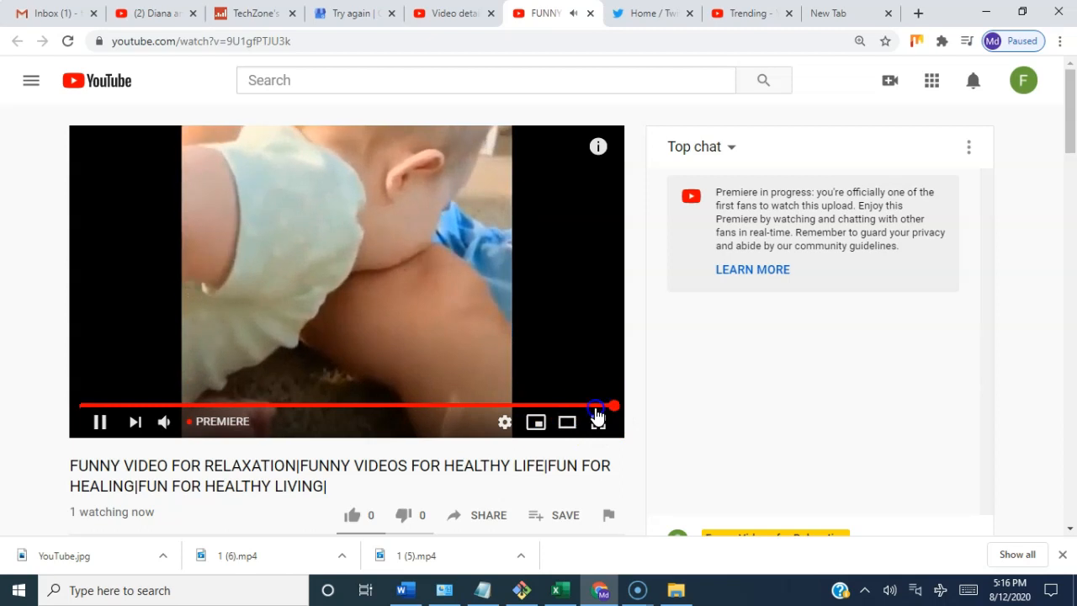
scroll(452, 425, down, 1)
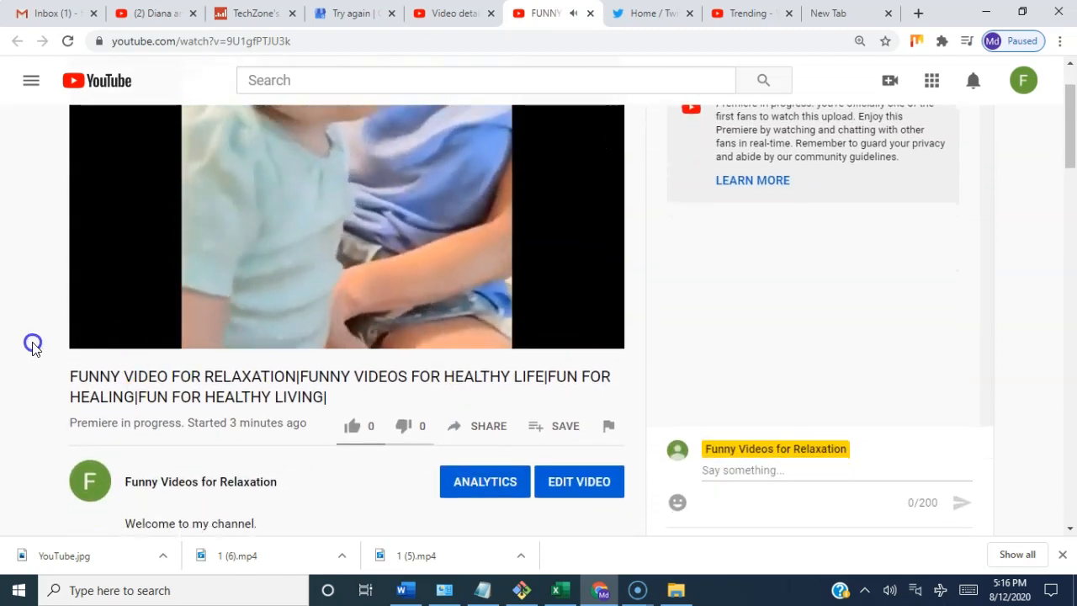
click(99, 335)
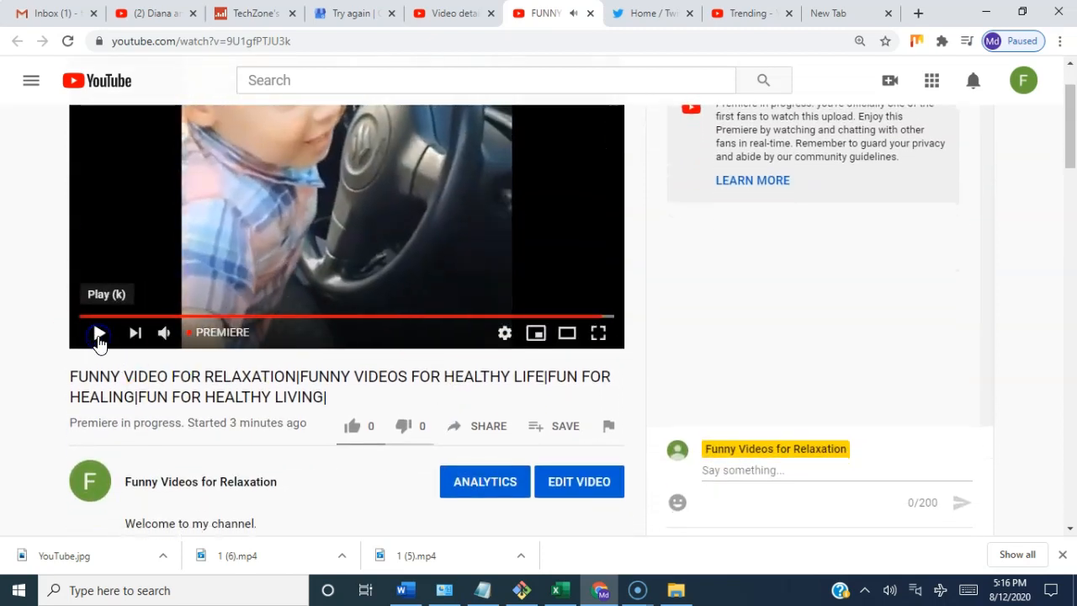
Step: Read through the video's description, examining the welcome text, the numbered referral and training links, the Amazon device links and the disclaimer
scroll(456, 434, down, 3)
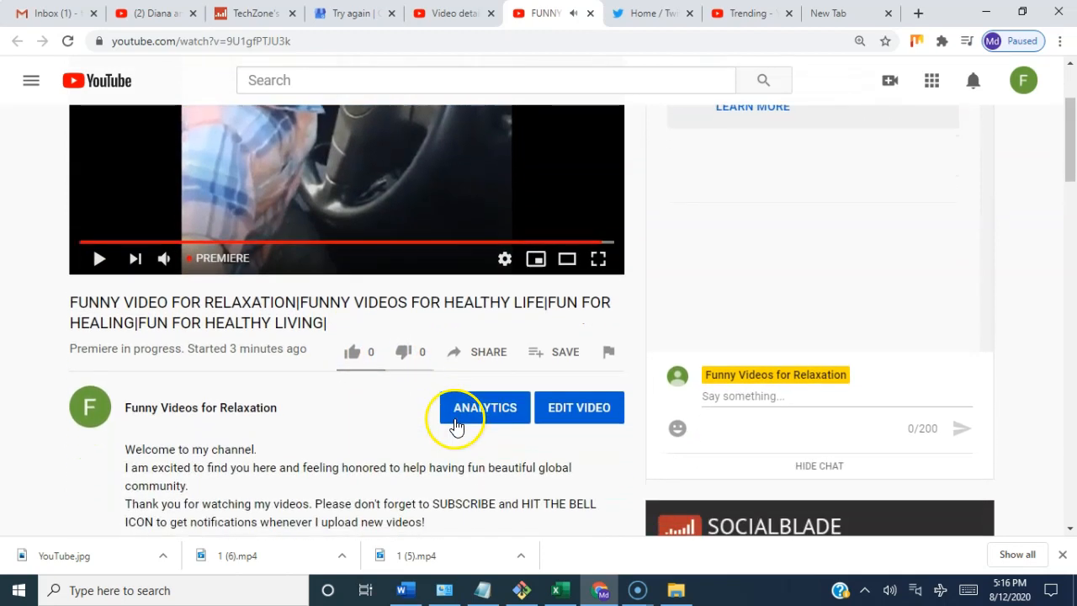
scroll(455, 421, down, 3)
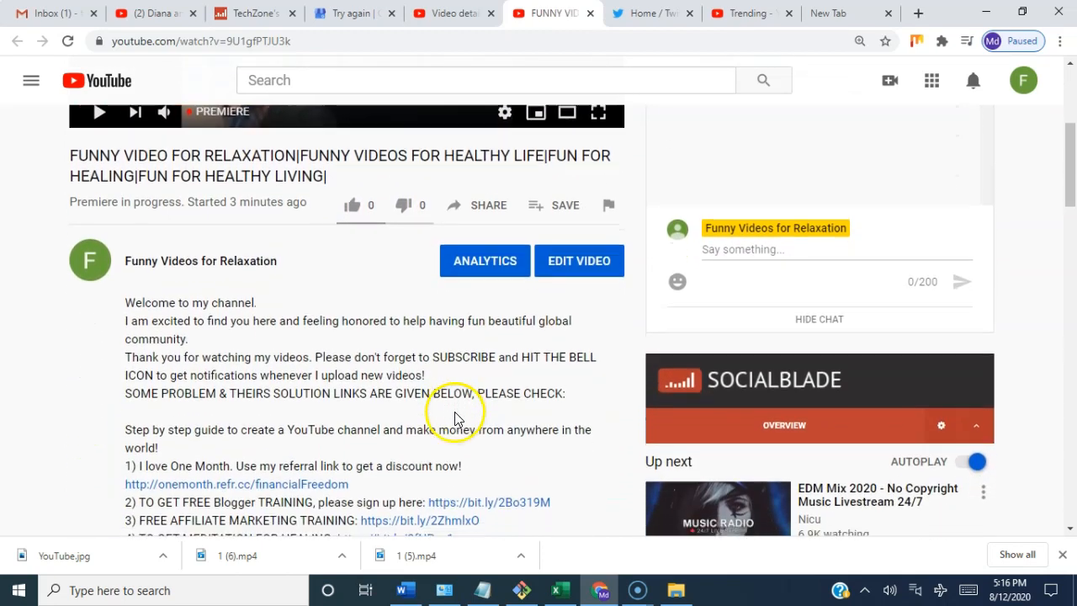
scroll(455, 396, down, 5)
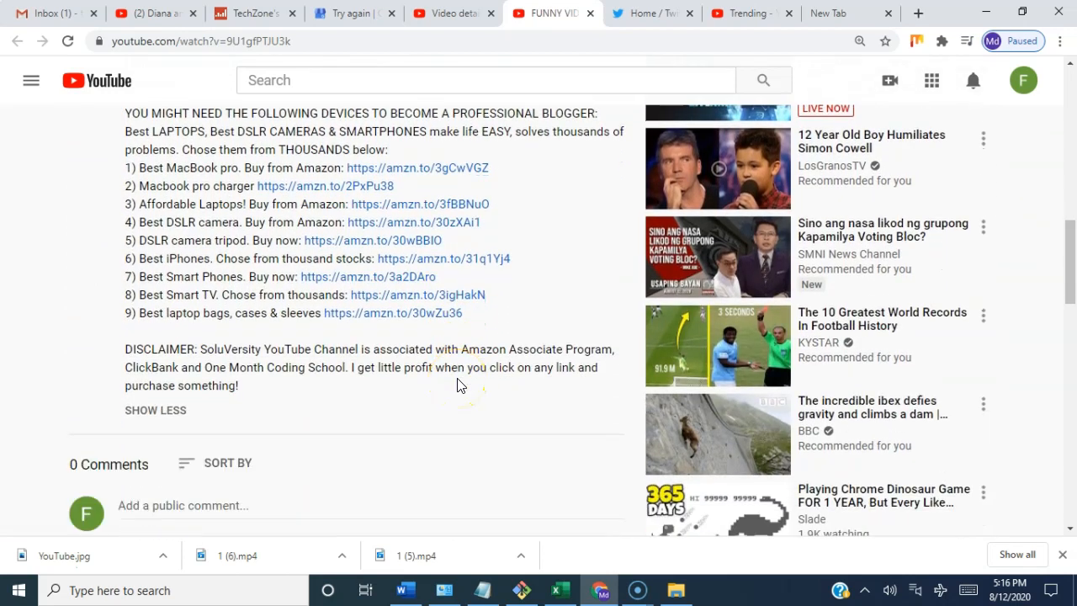
scroll(458, 380, up, 4)
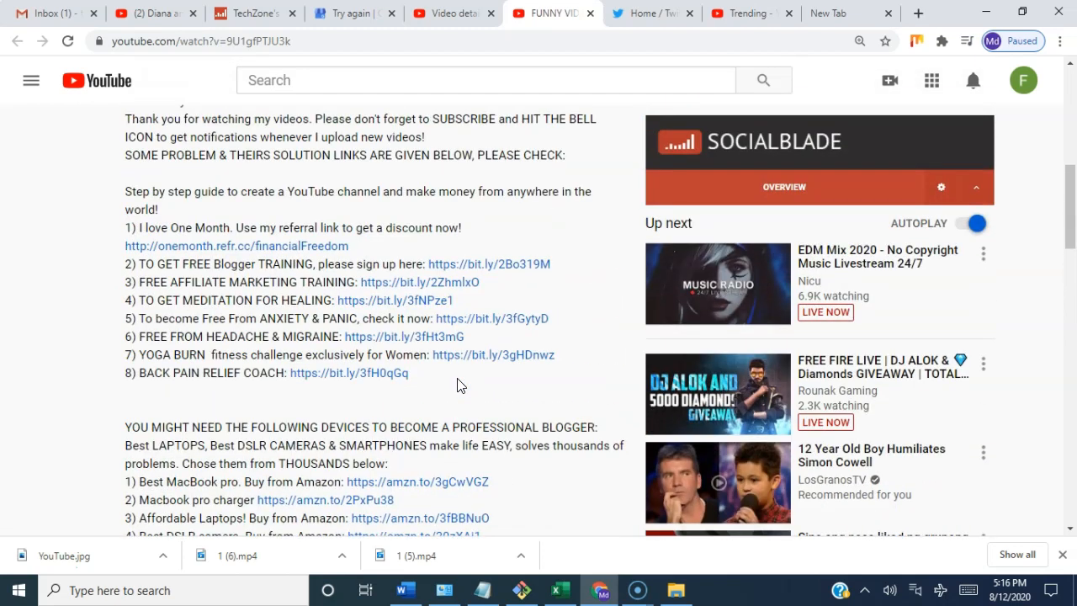
scroll(457, 385, up, 6)
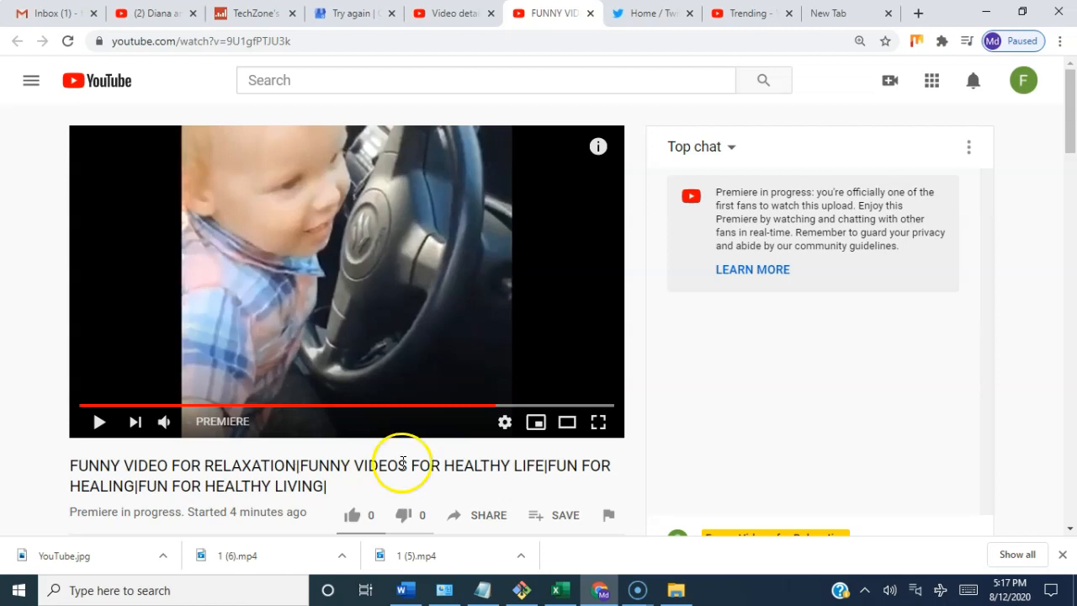
scroll(527, 477, down, 3)
scroll(527, 471, down, 5)
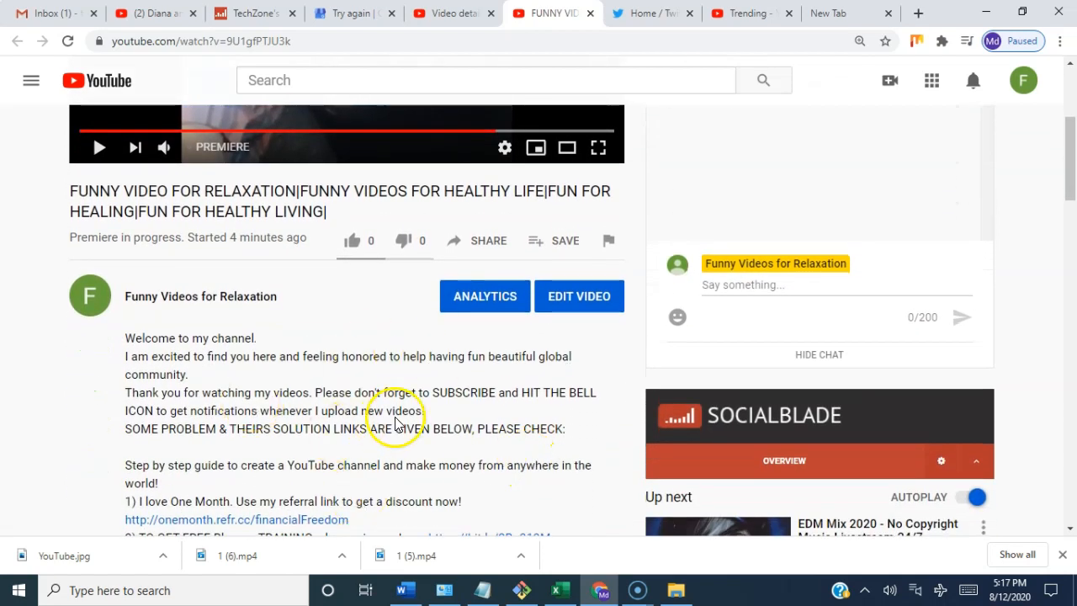
scroll(392, 428, down, 2)
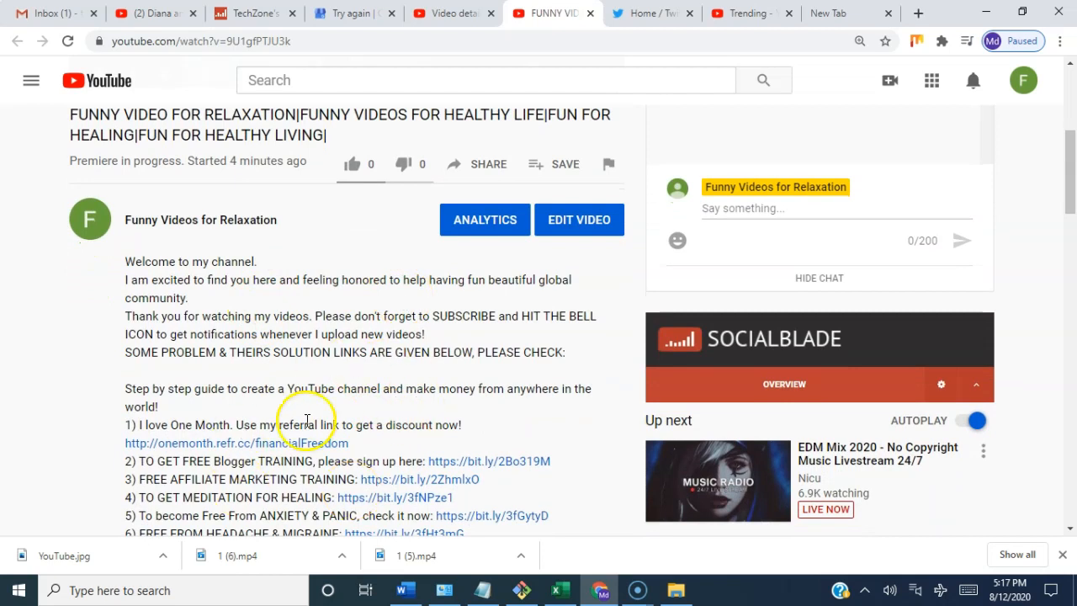
scroll(453, 413, down, 2)
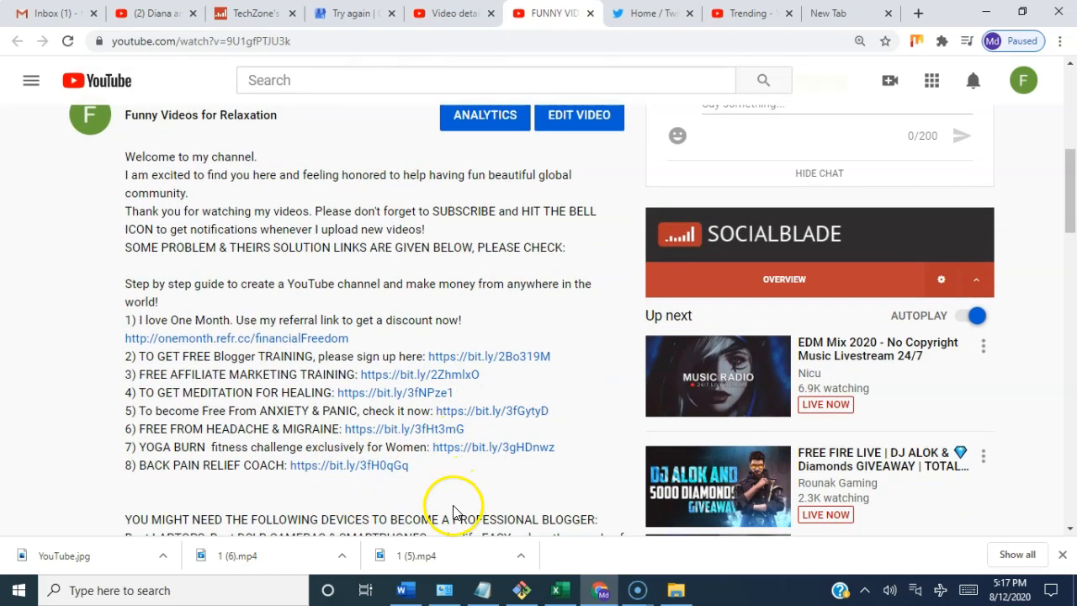
scroll(452, 511, down, 4)
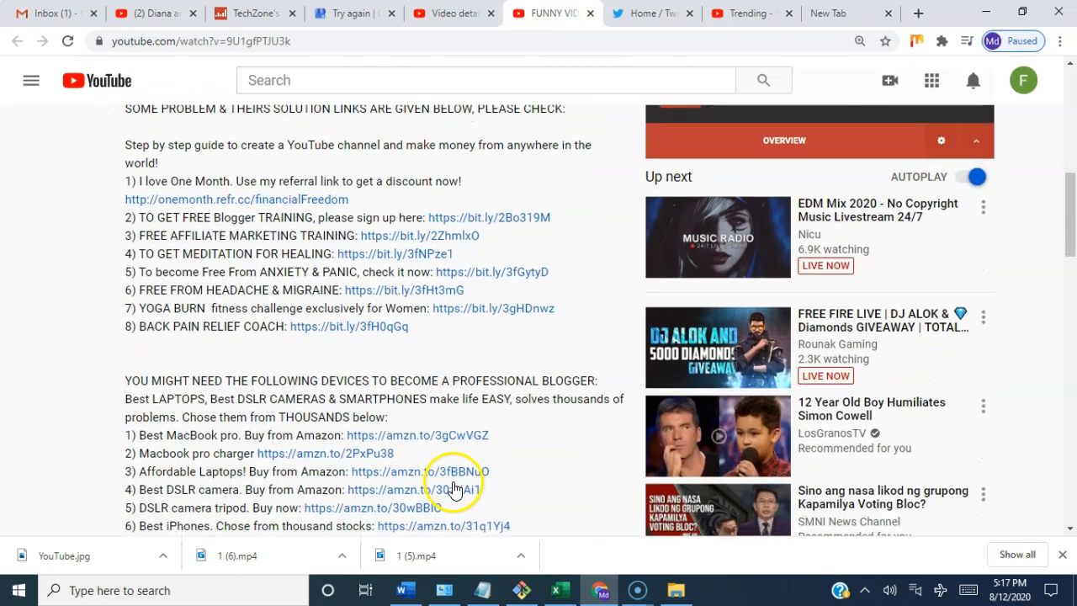
scroll(454, 488, down, 2)
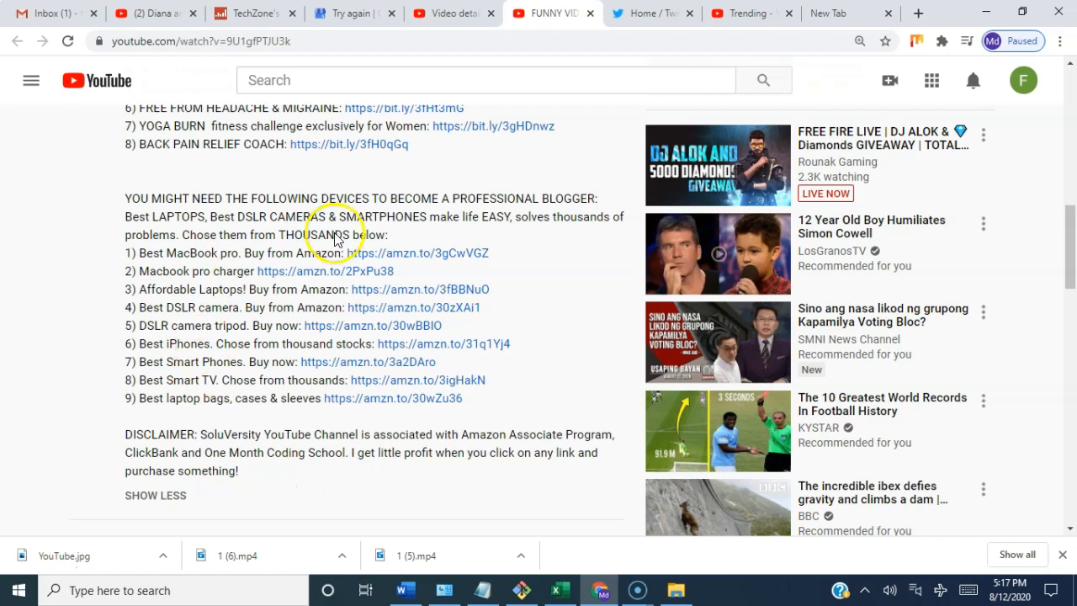
scroll(485, 239, up, 1)
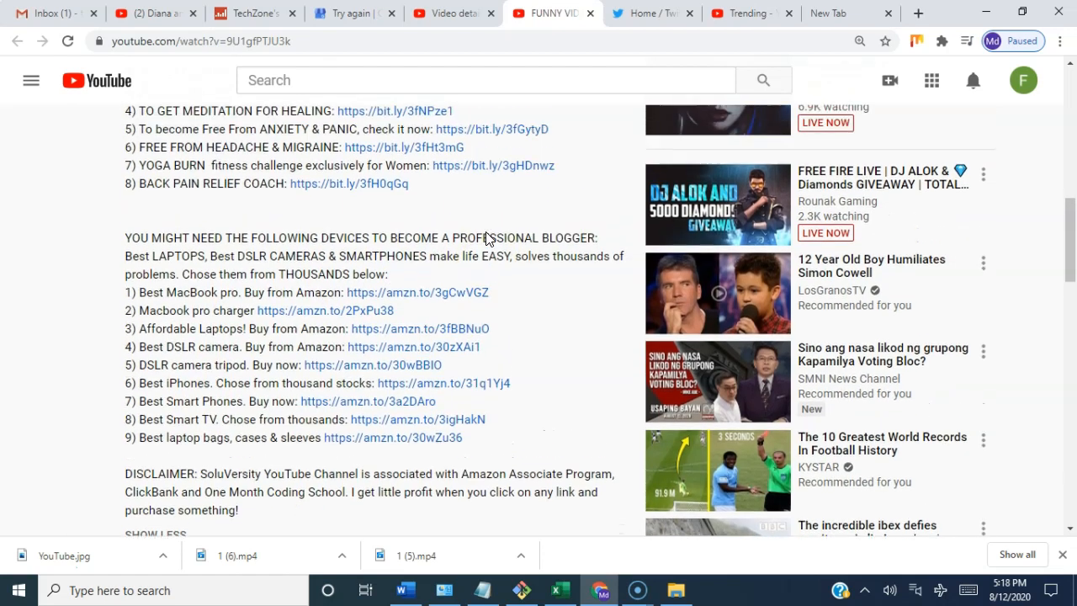
scroll(485, 238, up, 4)
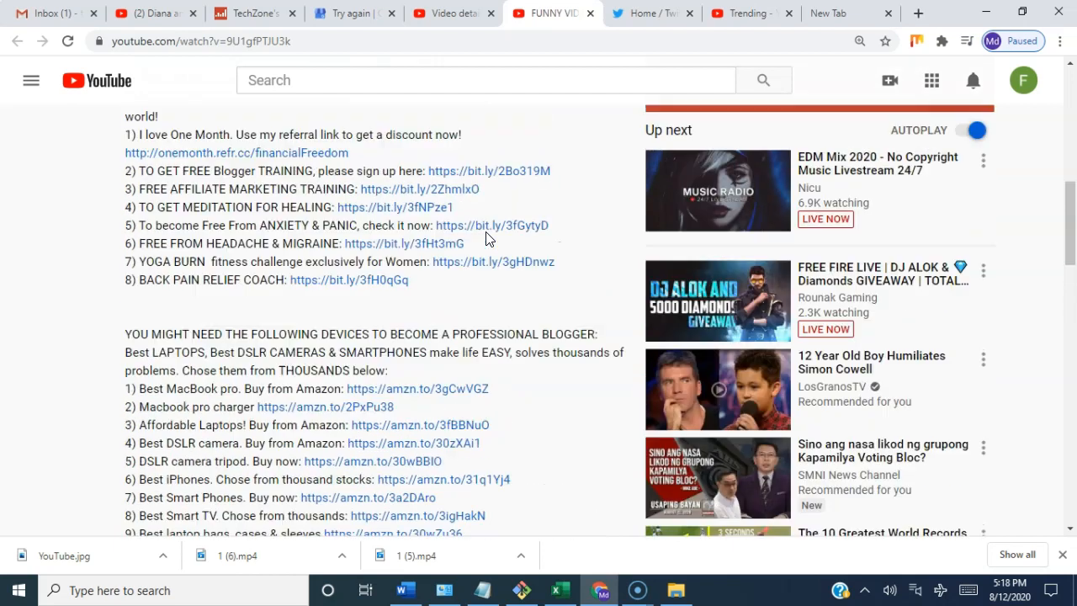